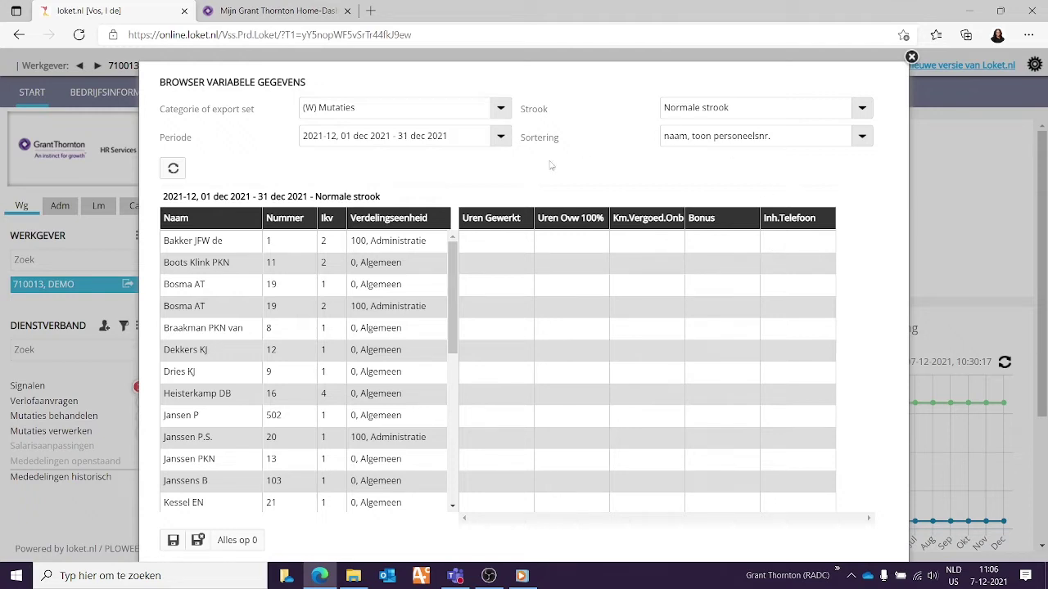
- Set the category or export set to Netto inhouding and refresh the variable data grid
click(501, 111)
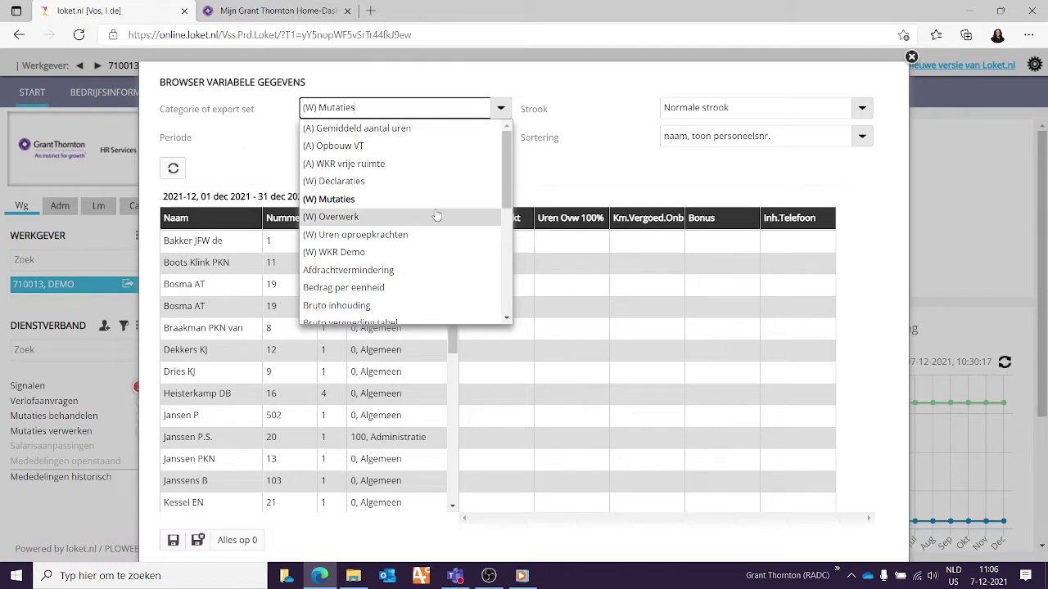
scroll(437, 215, down, 3)
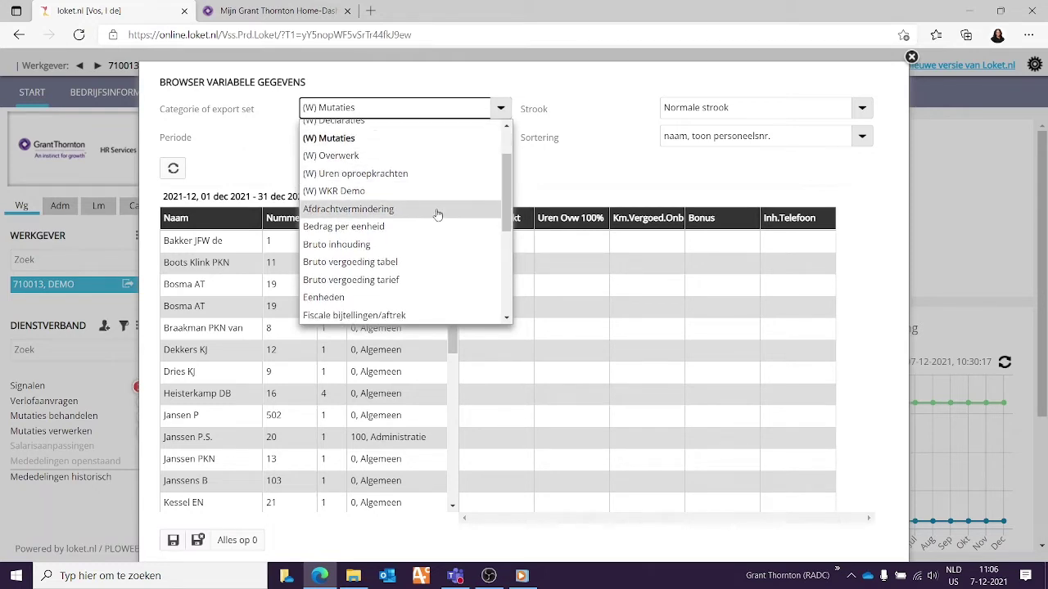
scroll(438, 215, up, 3)
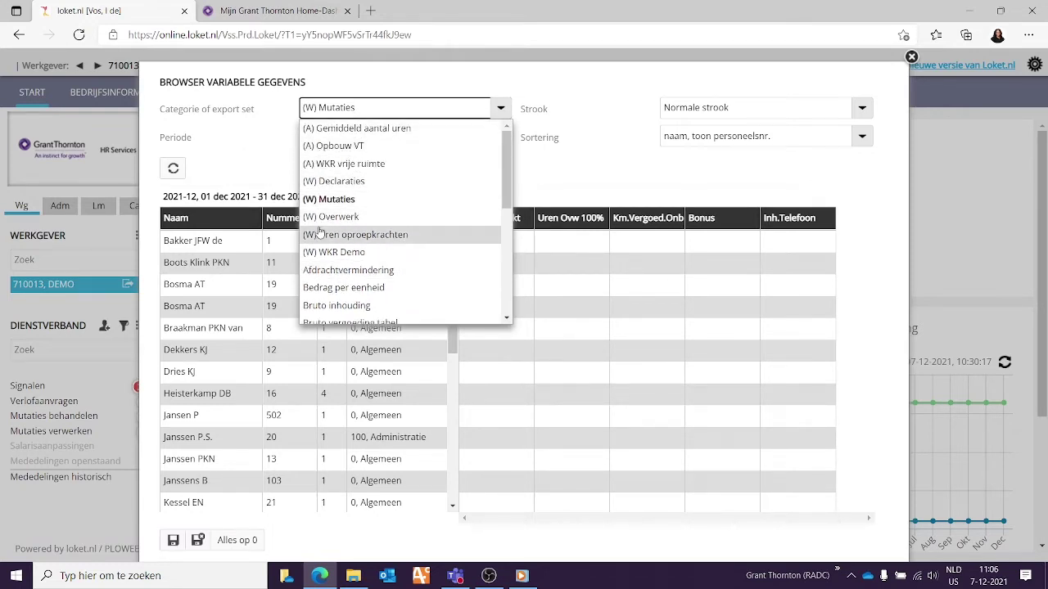
scroll(322, 232, down, 2)
scroll(323, 232, down, 5)
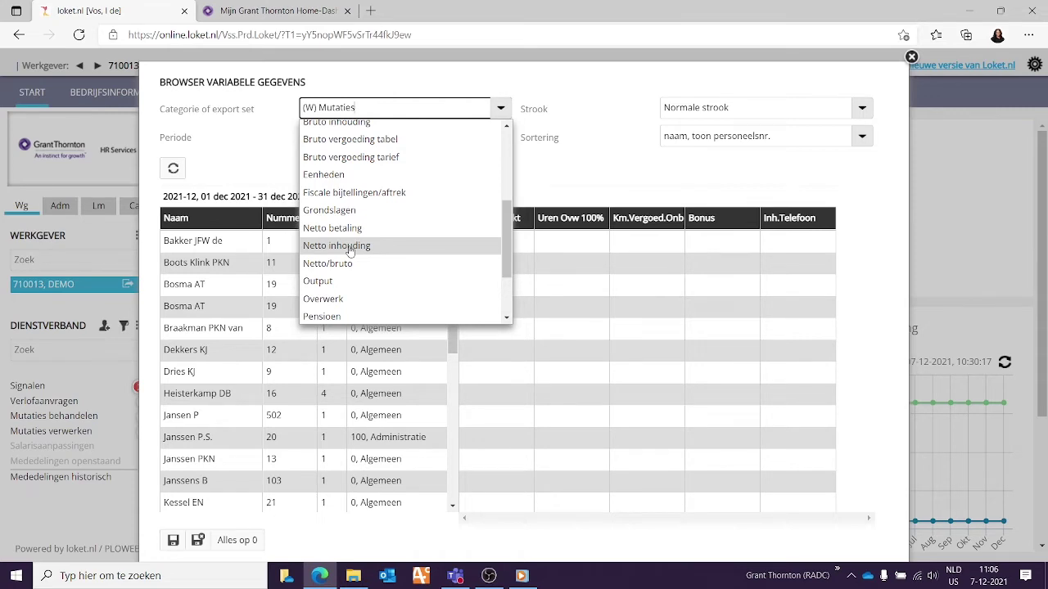
click(351, 251)
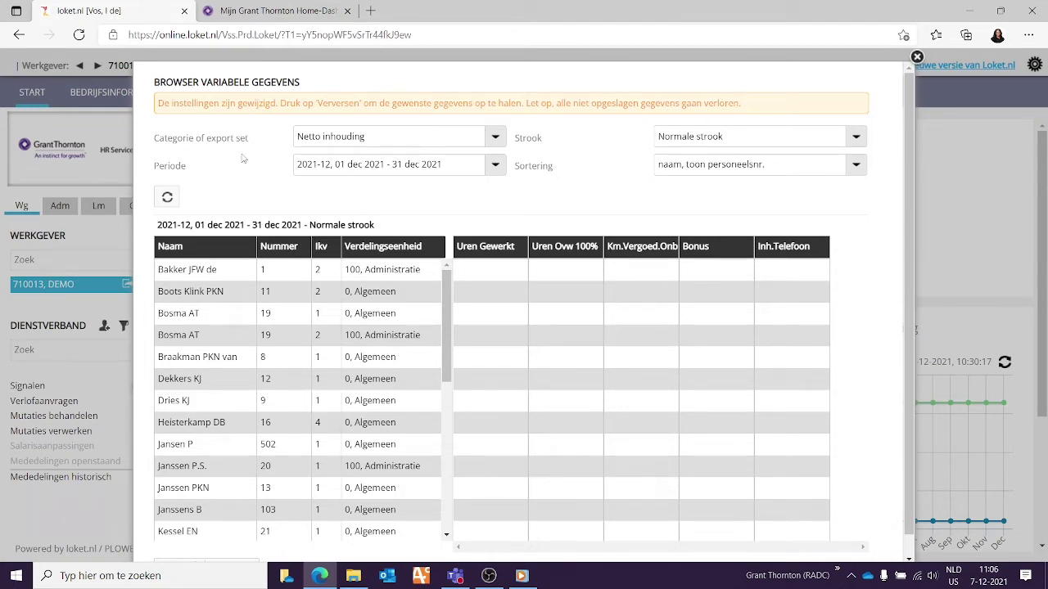
click(166, 203)
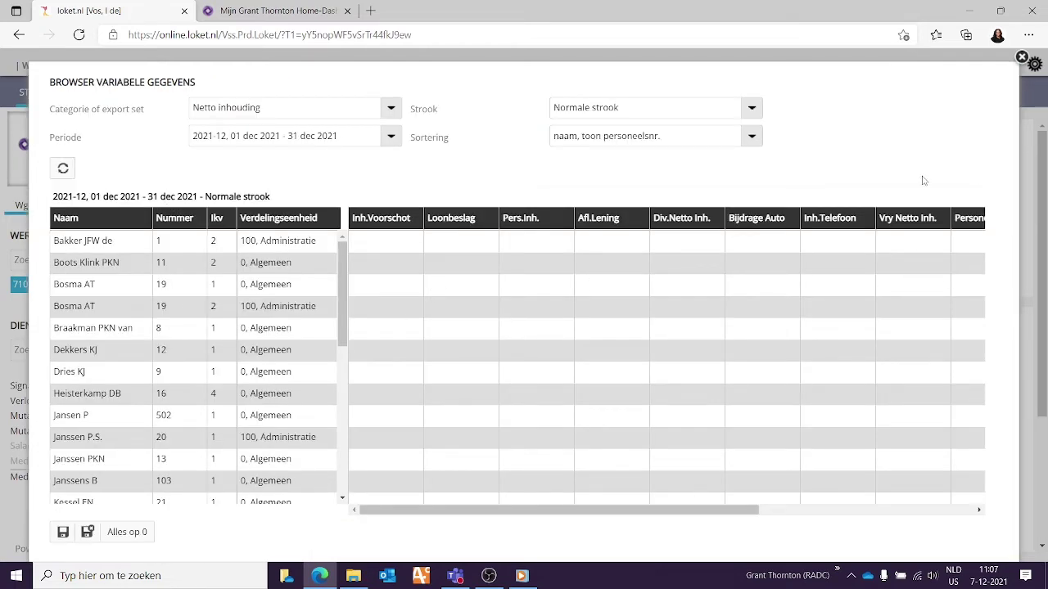
- Look through all the component columns of the Netto inhouding grid, ending back at the first column
click(979, 509)
click(979, 510)
click(979, 510)
click(979, 510)
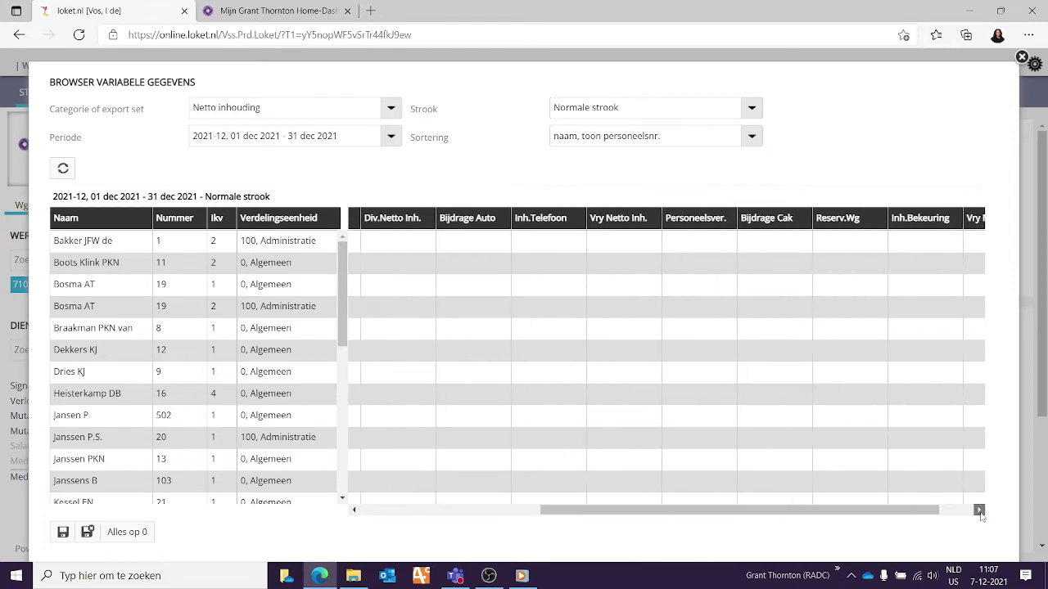
click(979, 510)
drag(955, 514, 727, 528)
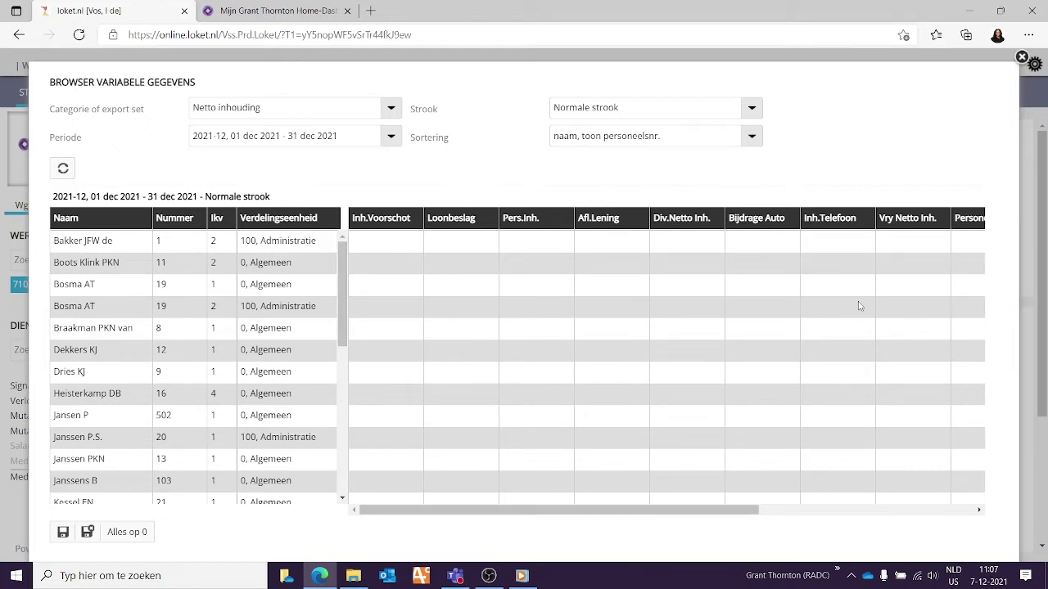
- Set the category or export set back to (W) Mutaties and refresh the grid
click(391, 109)
scroll(316, 175, up, 3)
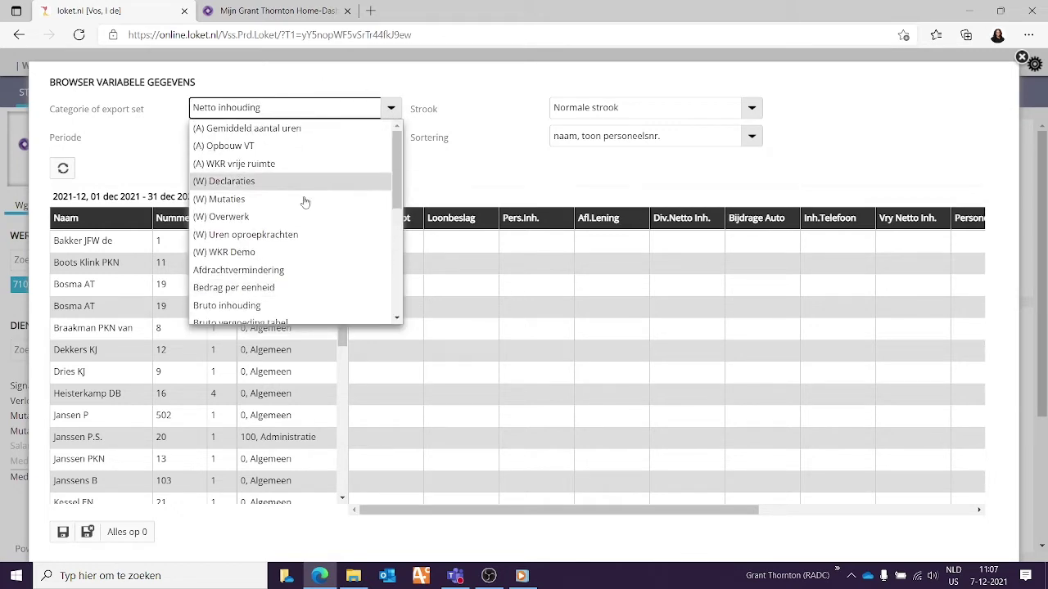
click(288, 199)
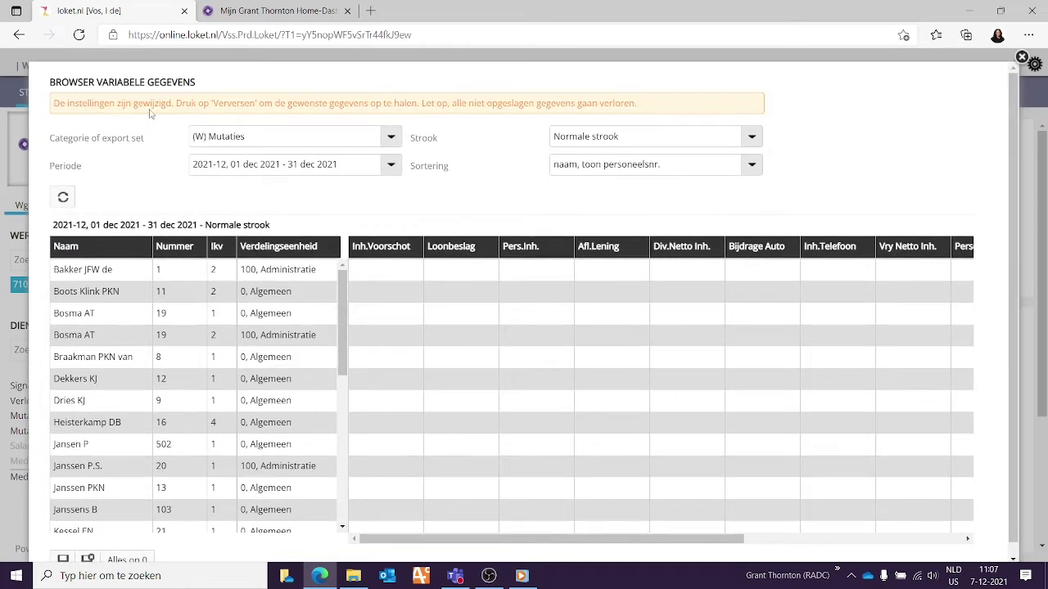
click(64, 198)
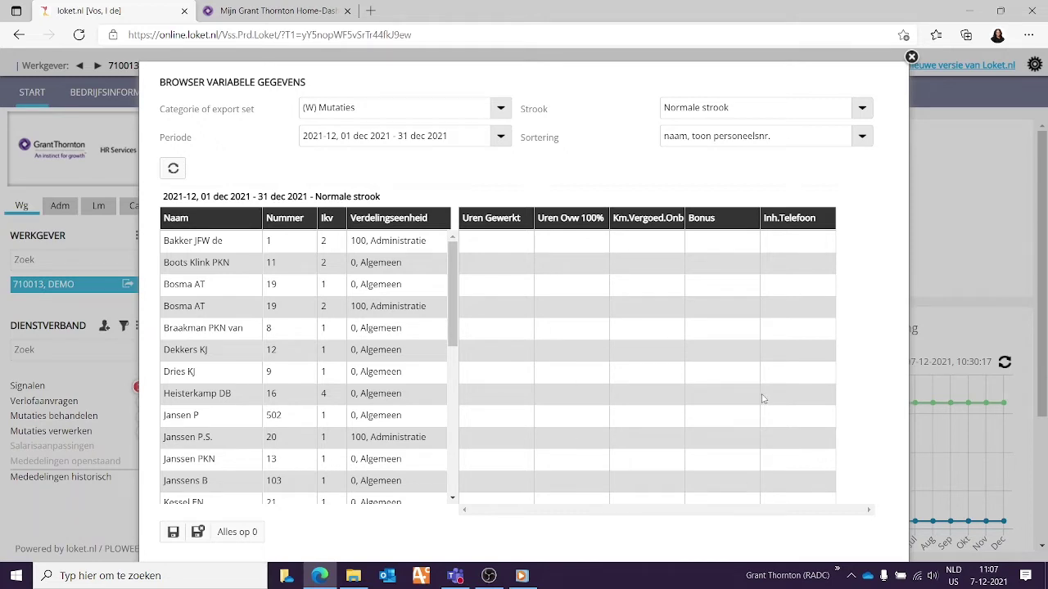
- Check which Strook options are available, keeping Normale strook
click(860, 110)
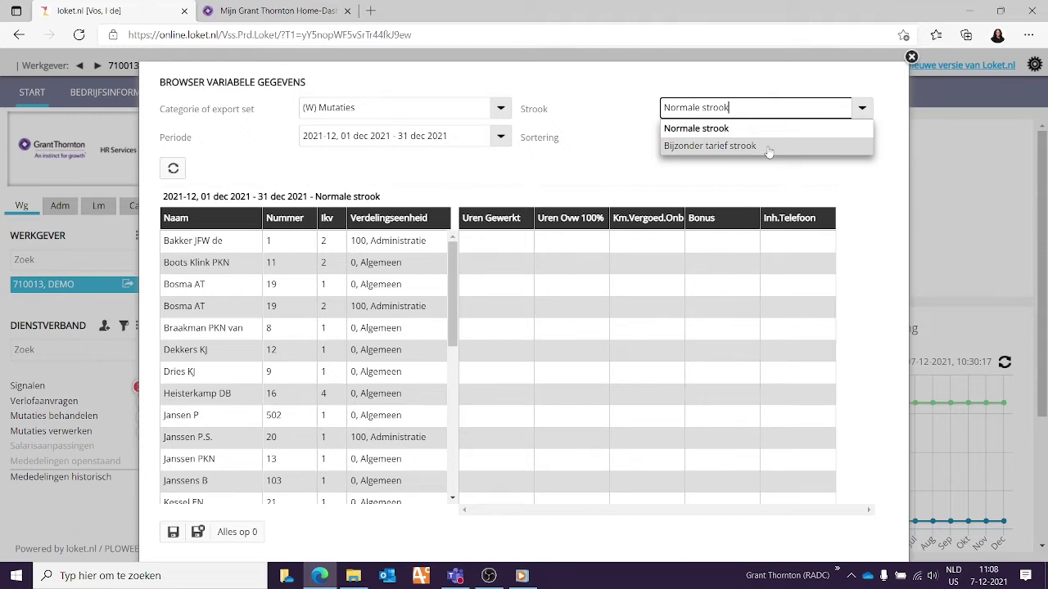
click(616, 113)
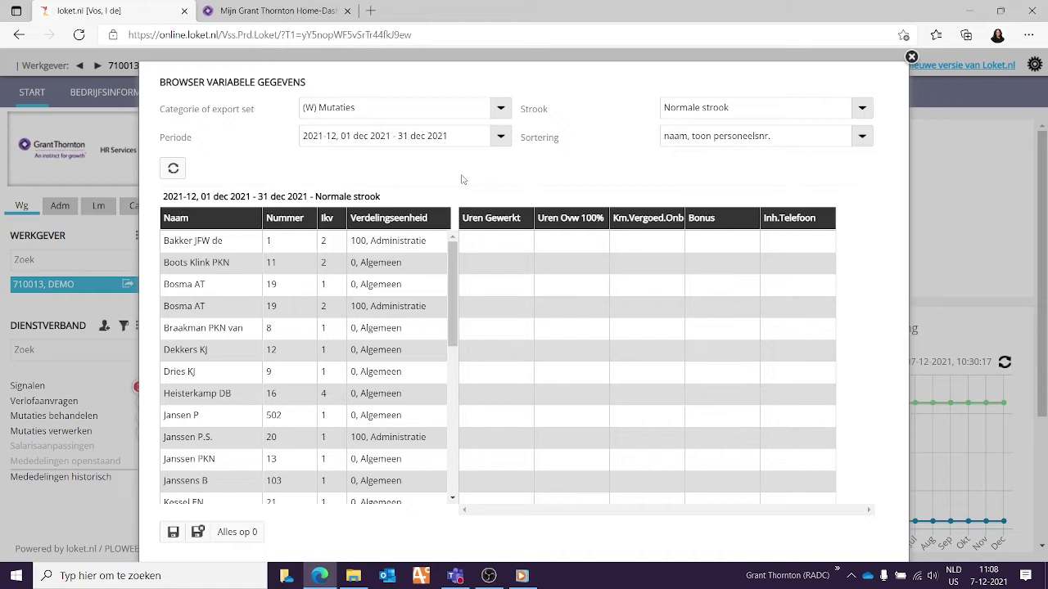
- Switch the Periode to 2021-11 and back to 2021-12, and refresh the variable data grid
click(501, 141)
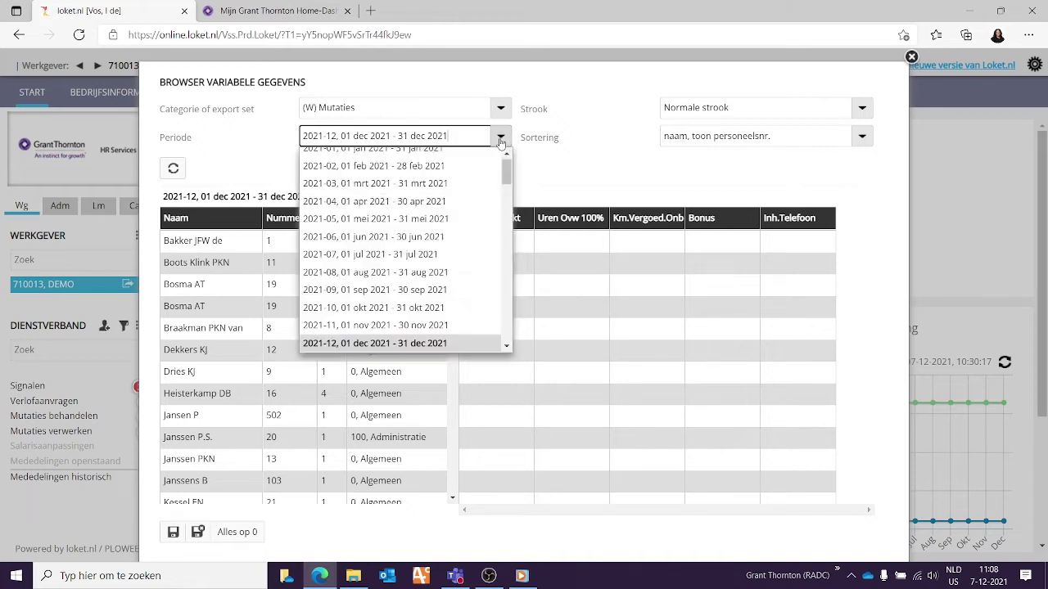
click(407, 326)
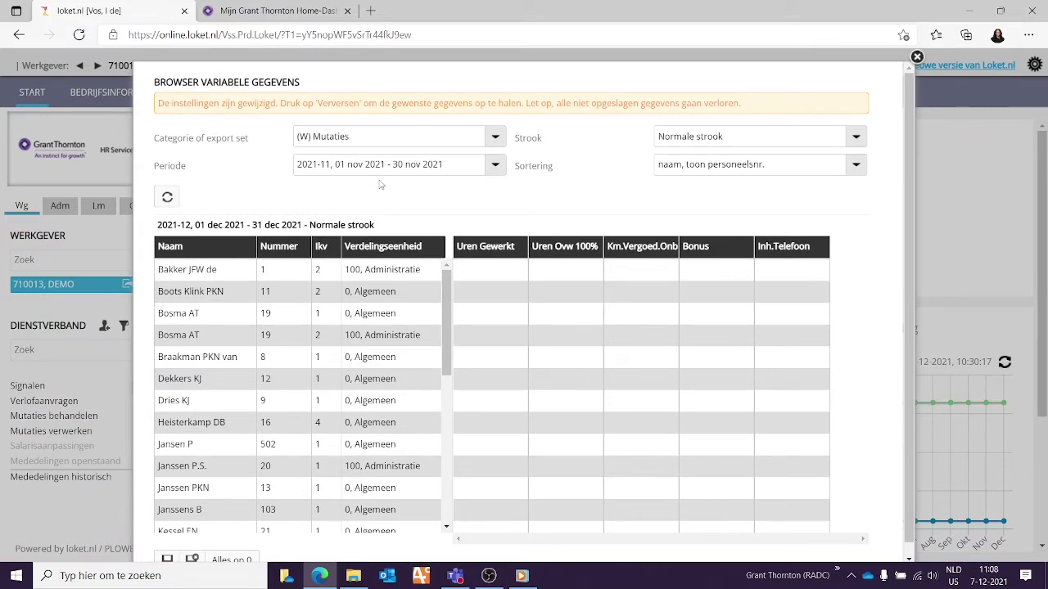
click(494, 165)
scroll(435, 375, down, 1)
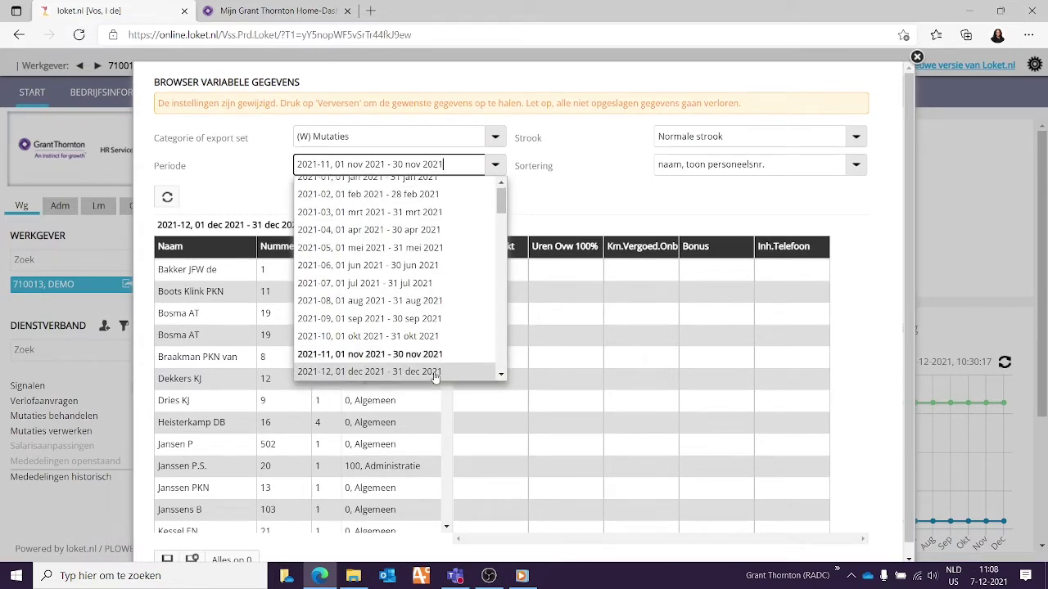
click(435, 373)
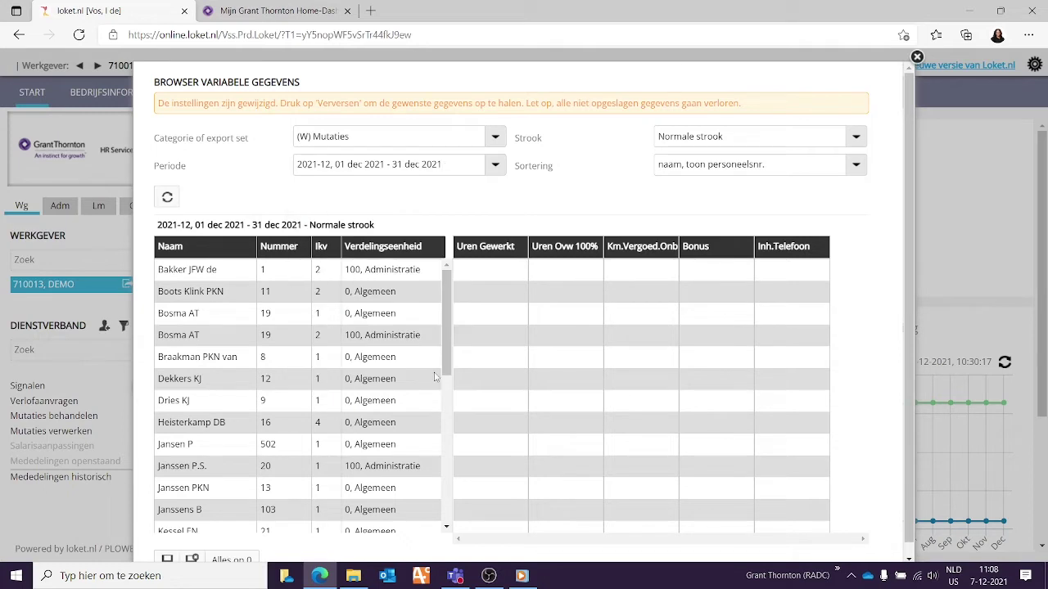
click(167, 198)
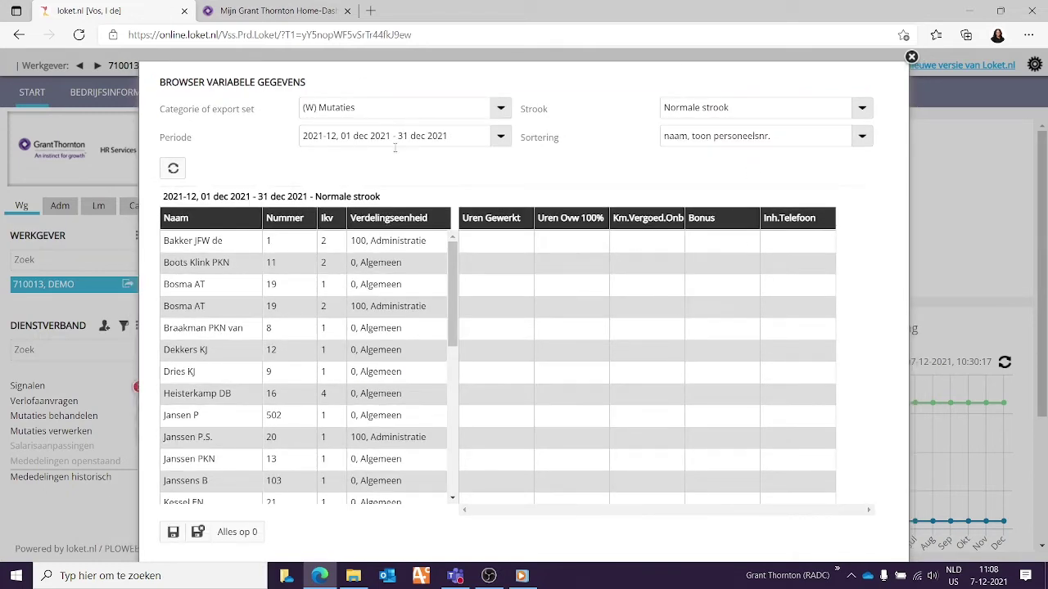
click(565, 241)
click(565, 284)
click(578, 329)
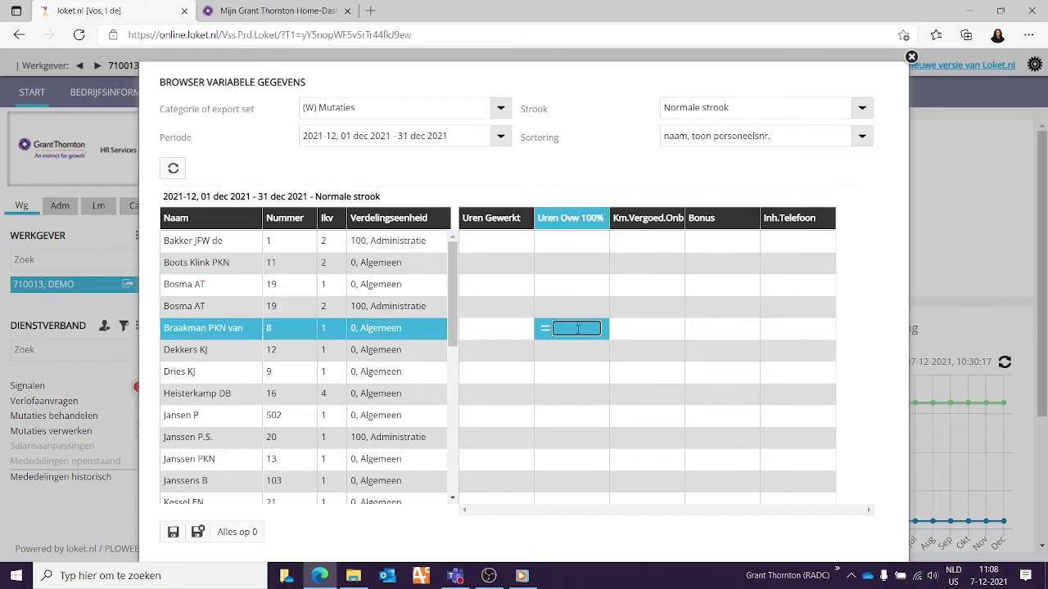
click(586, 372)
click(584, 399)
click(679, 396)
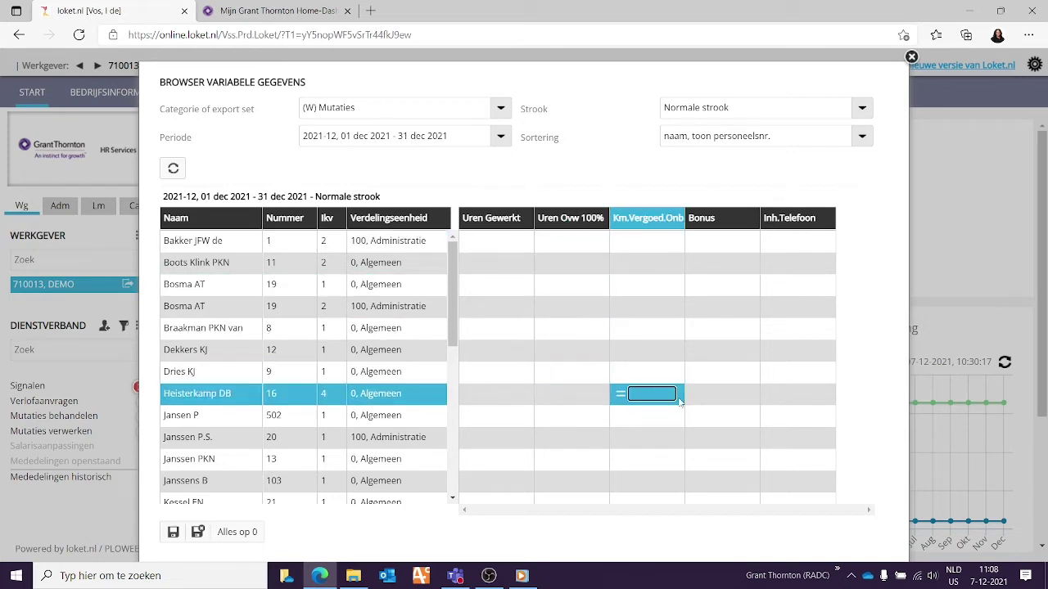
click(757, 262)
- Enter 15 as Uren Ovw 100% for the first employee in the grid
click(590, 241)
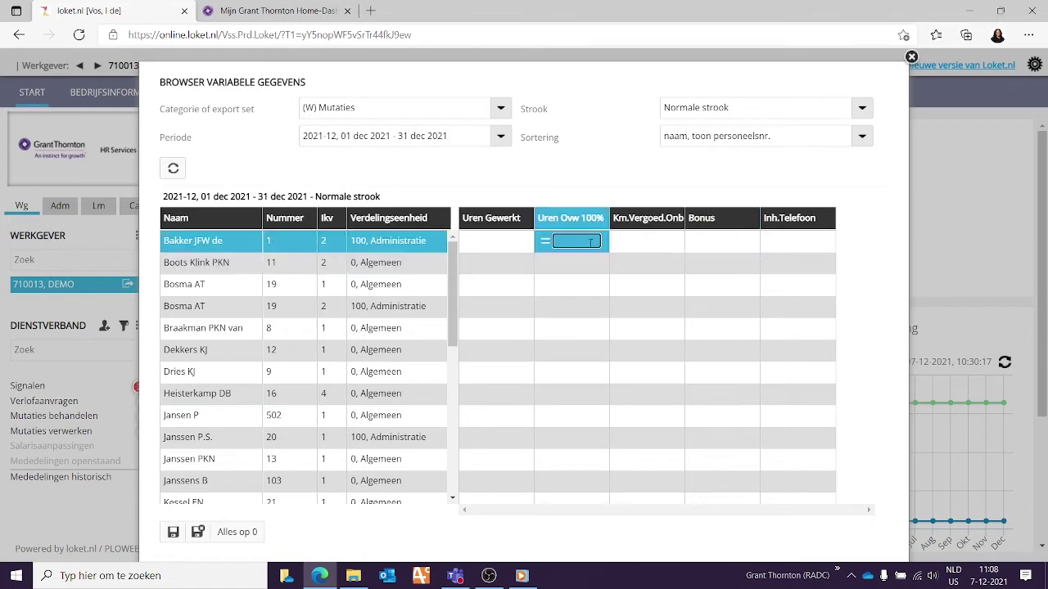
text(15)
key(Tab)
key(Tab)
key(Tab)
key(Tab)
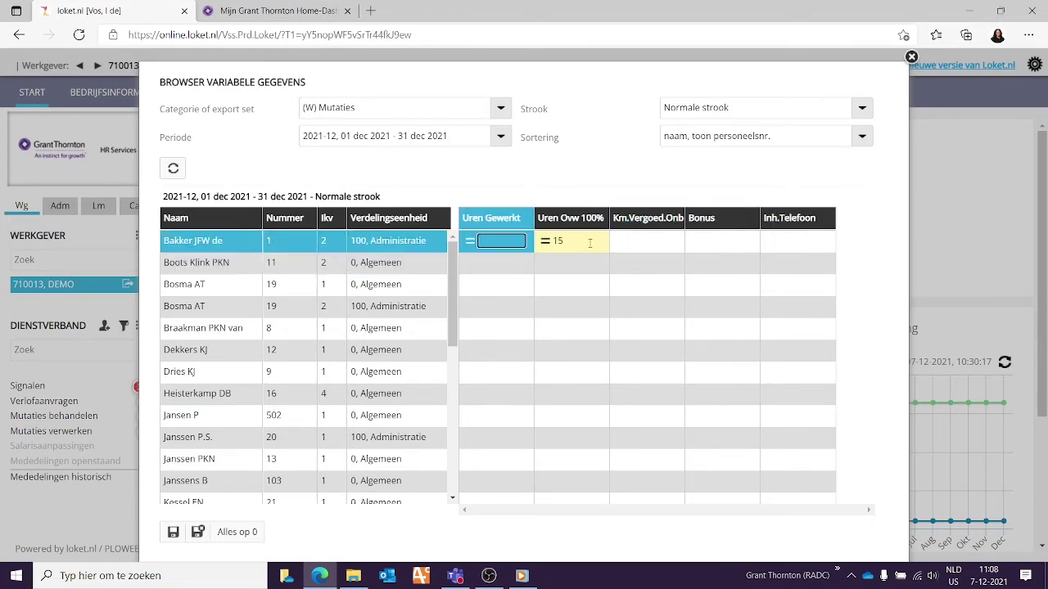
- Enter 25 as Uren Ovw 100% for the employee in the fifth row of the grid
click(576, 327)
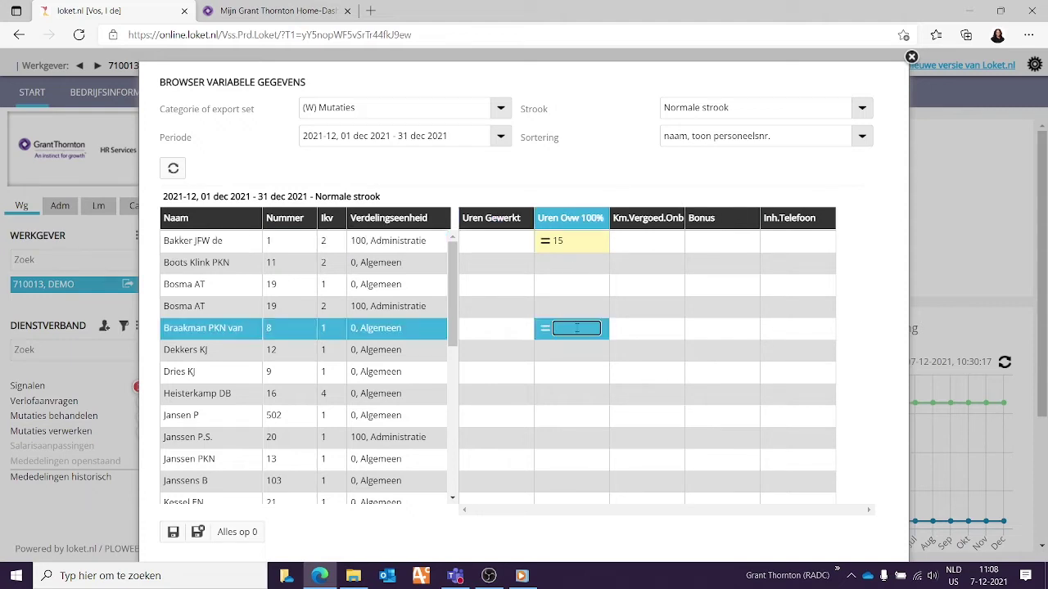
text(25)
click(678, 332)
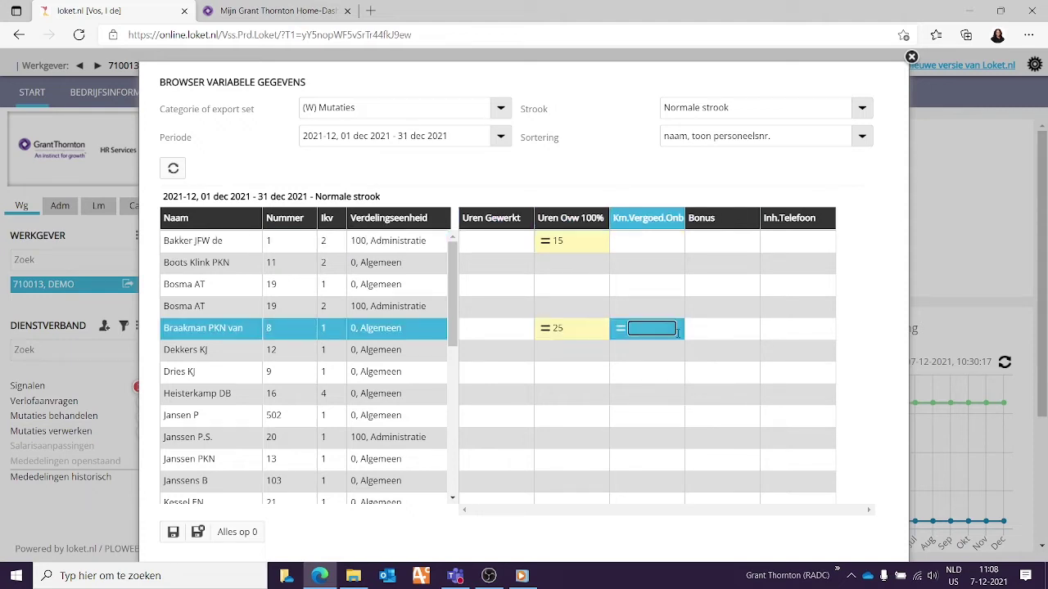
- Enter a Bonus of 1000 for the employee in the seventh row of the grid
click(713, 377)
text(1000)
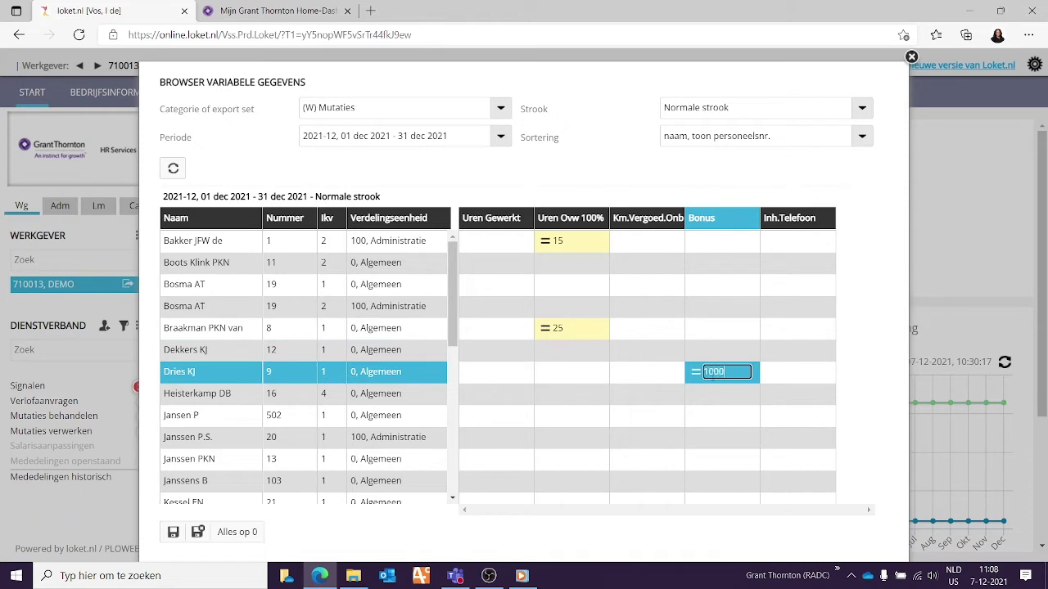
click(704, 416)
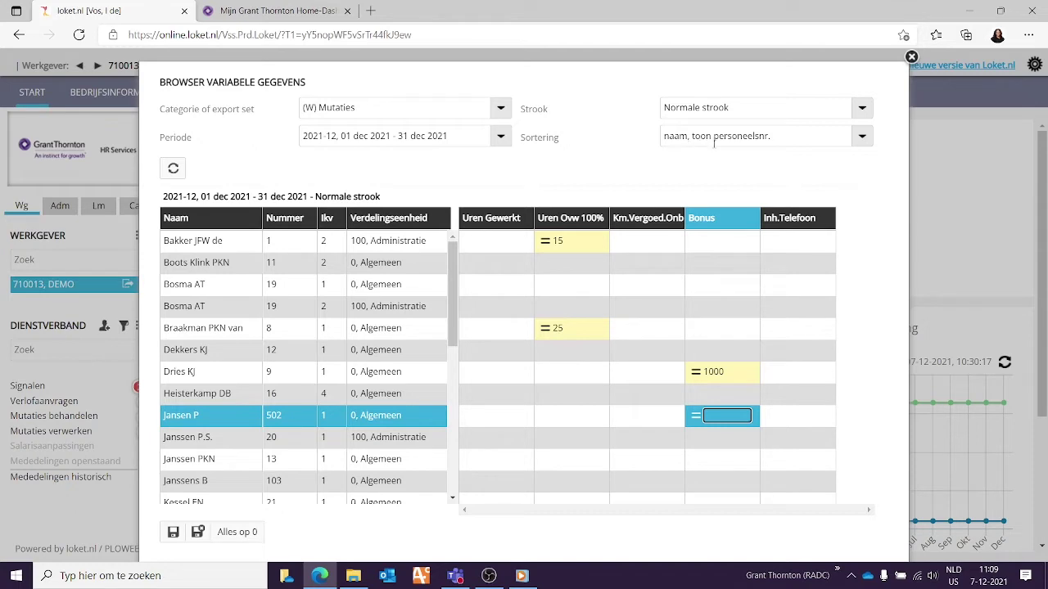
- Check which Sortering options are available, keeping naam, toon personeelsnr
click(861, 137)
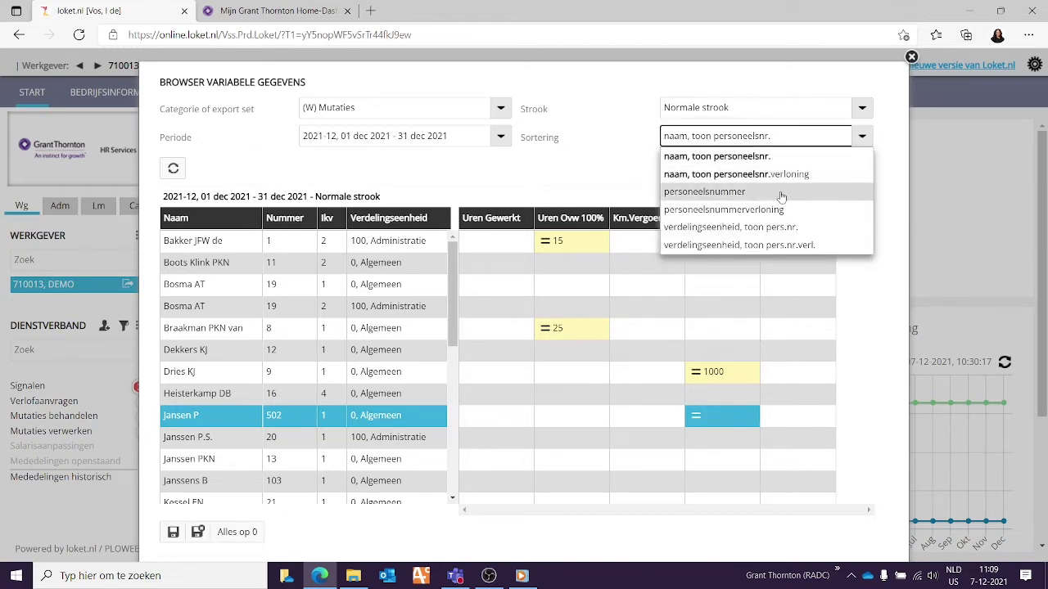
click(620, 151)
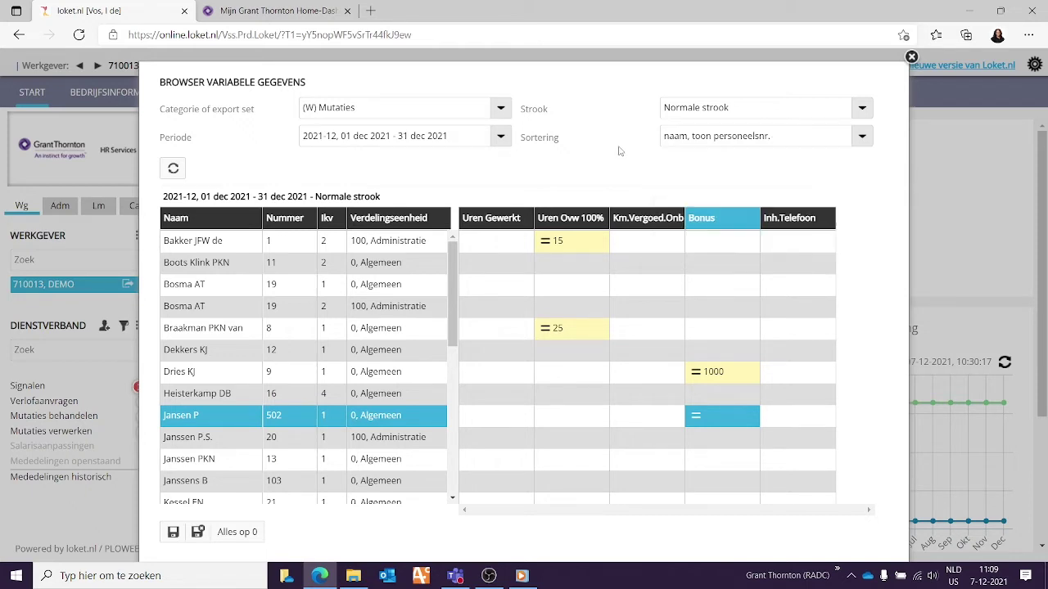
- Save the entered variable data, look over the employee list and close the Browser variabele gegevens window
click(172, 534)
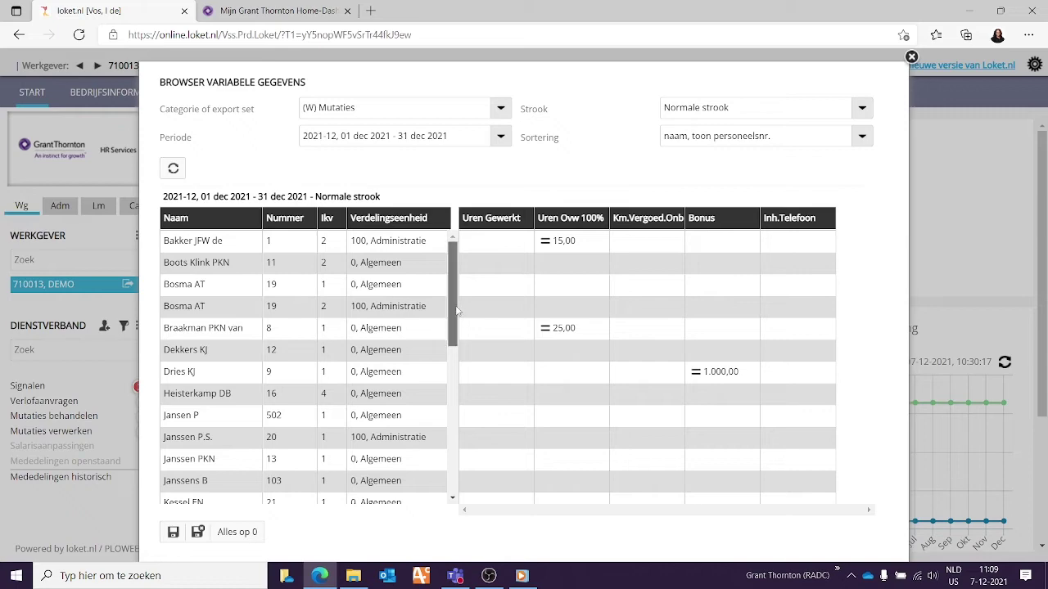
drag(457, 311, 456, 354)
drag(455, 371, 453, 301)
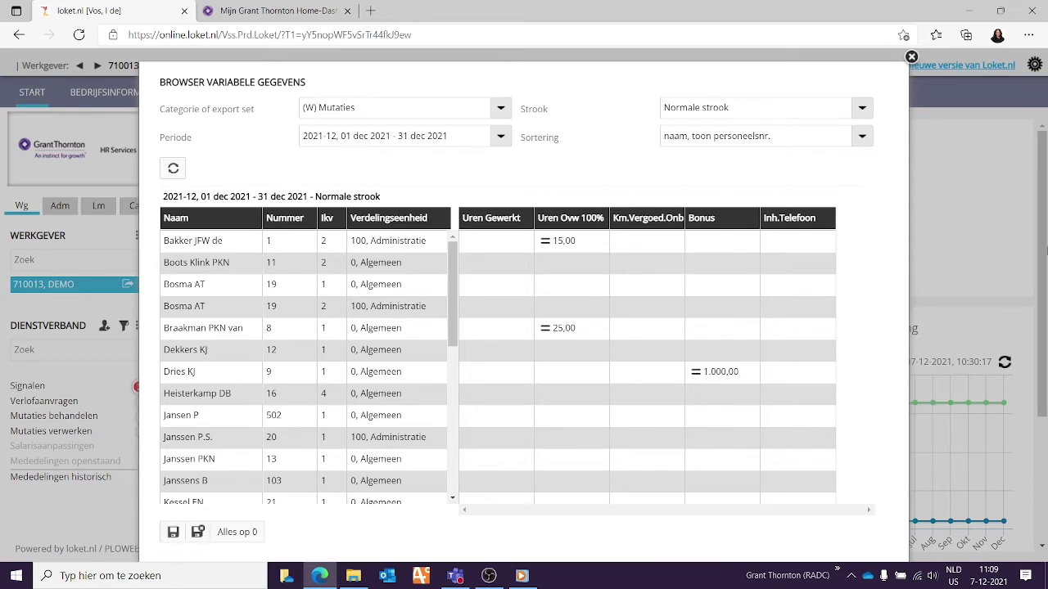
click(911, 57)
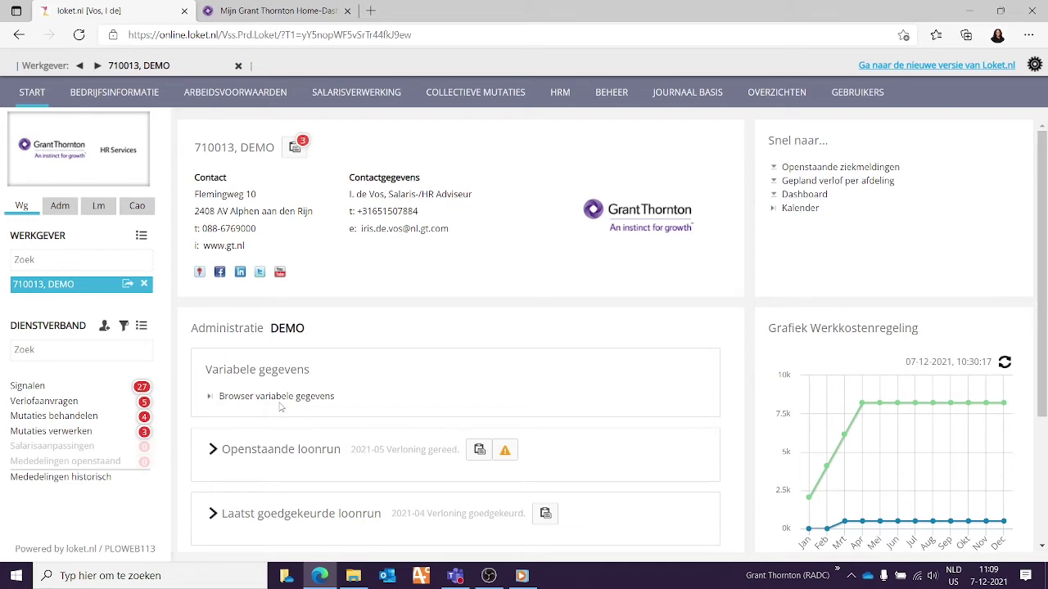
- Search Dienstverband by surname for the first grid employee and open the employment record that started on 01-10-2017
click(89, 351)
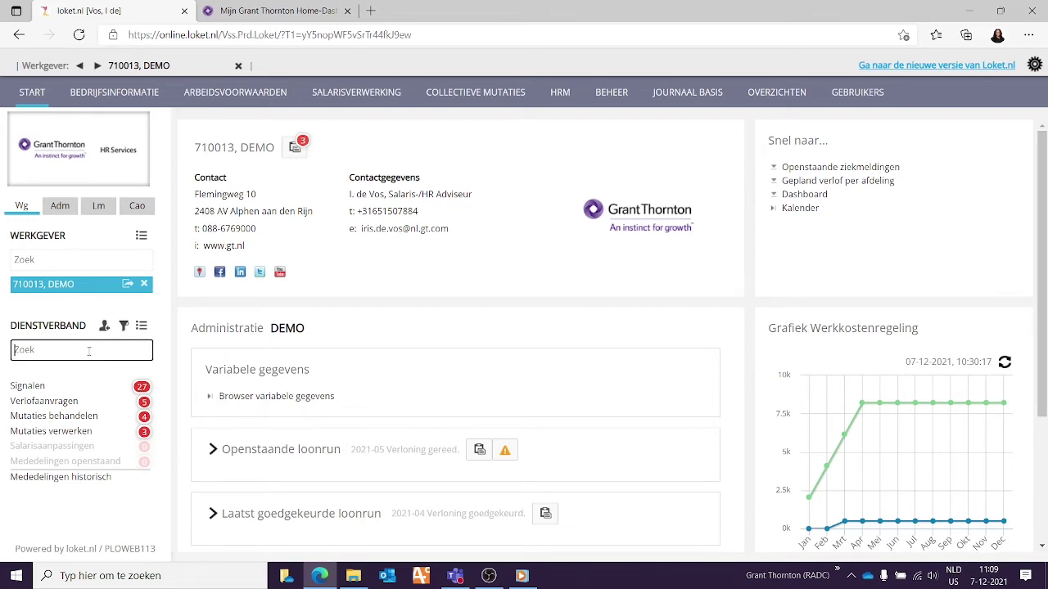
text(b)
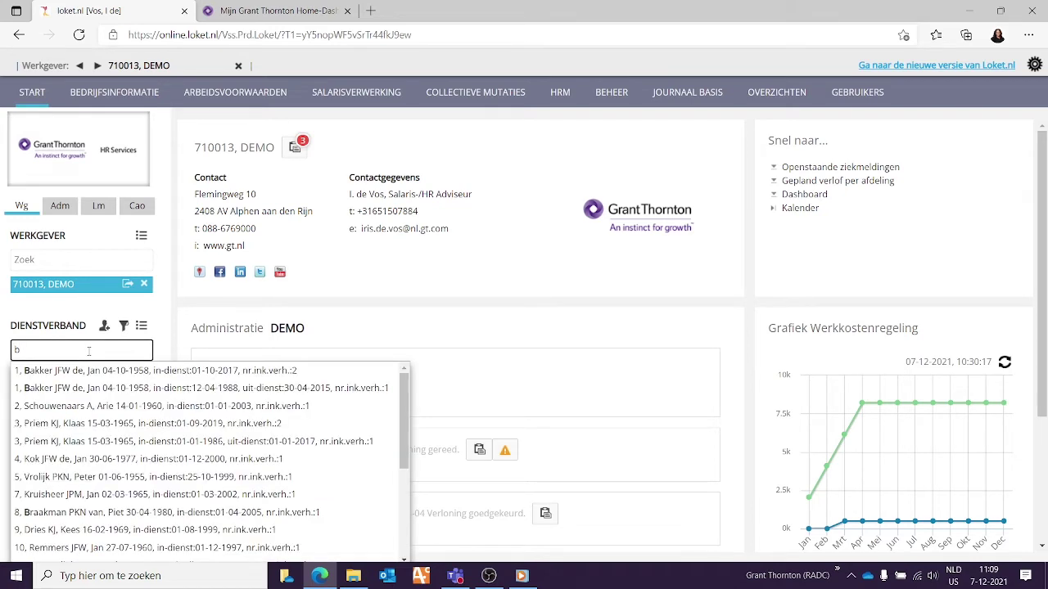
text(akk)
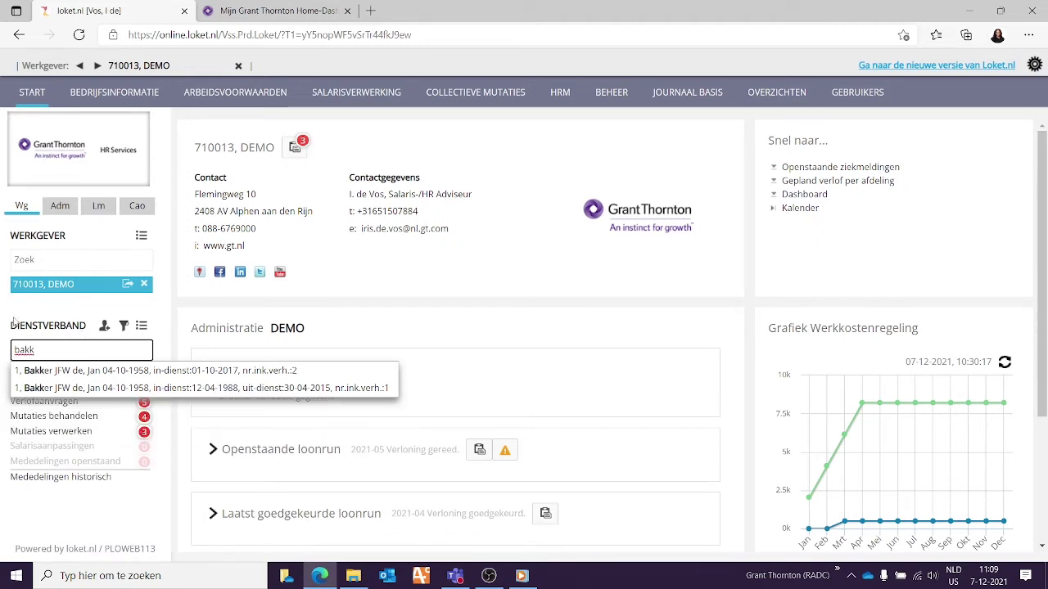
click(74, 371)
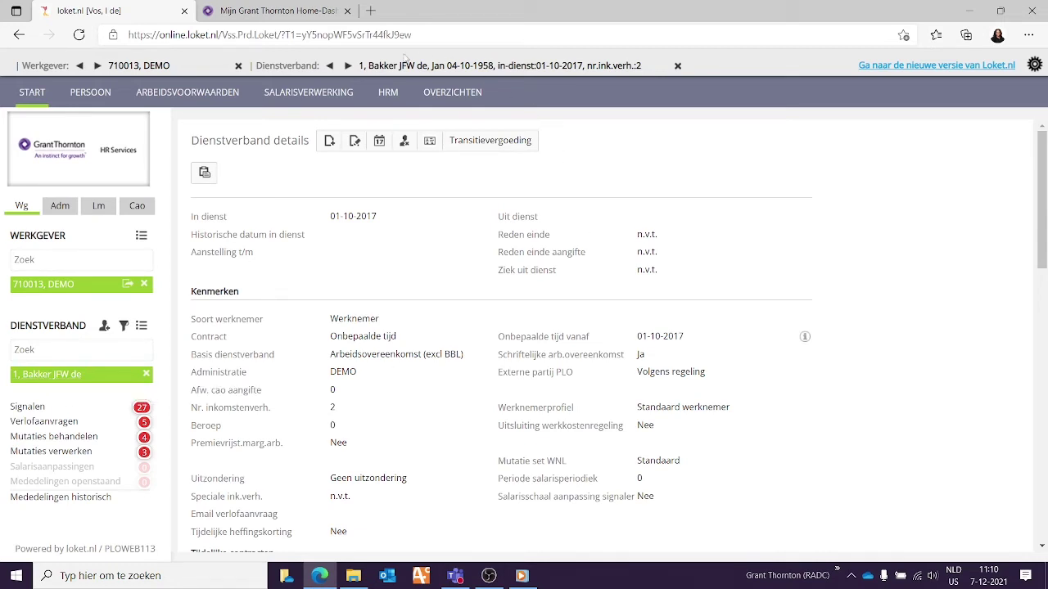
- Open the employee's Variabele gegevens record for period 2021-12 under Salarisverwerking
mouse_move(319, 90)
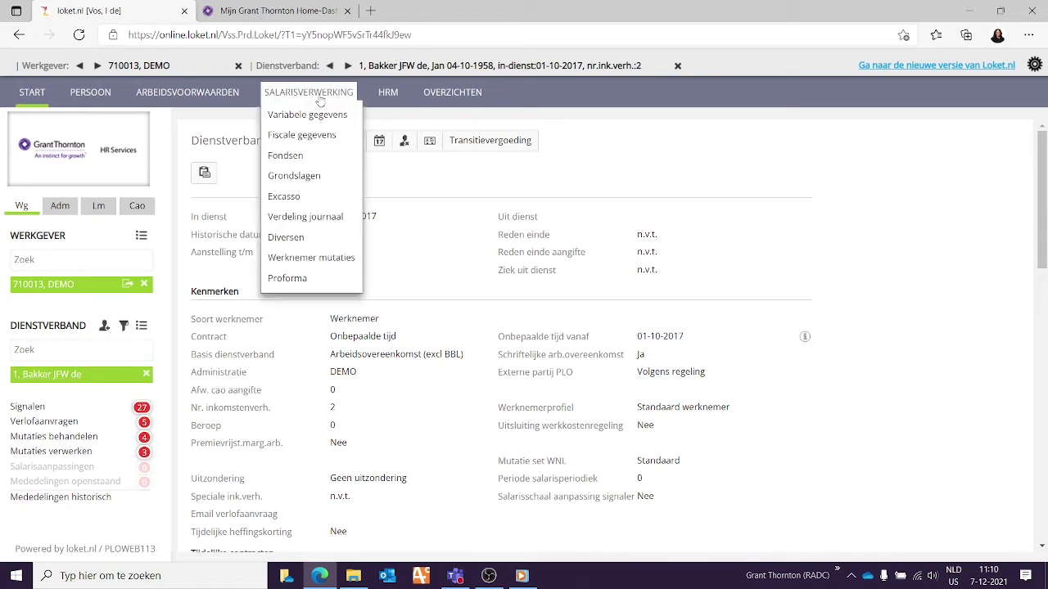
click(321, 119)
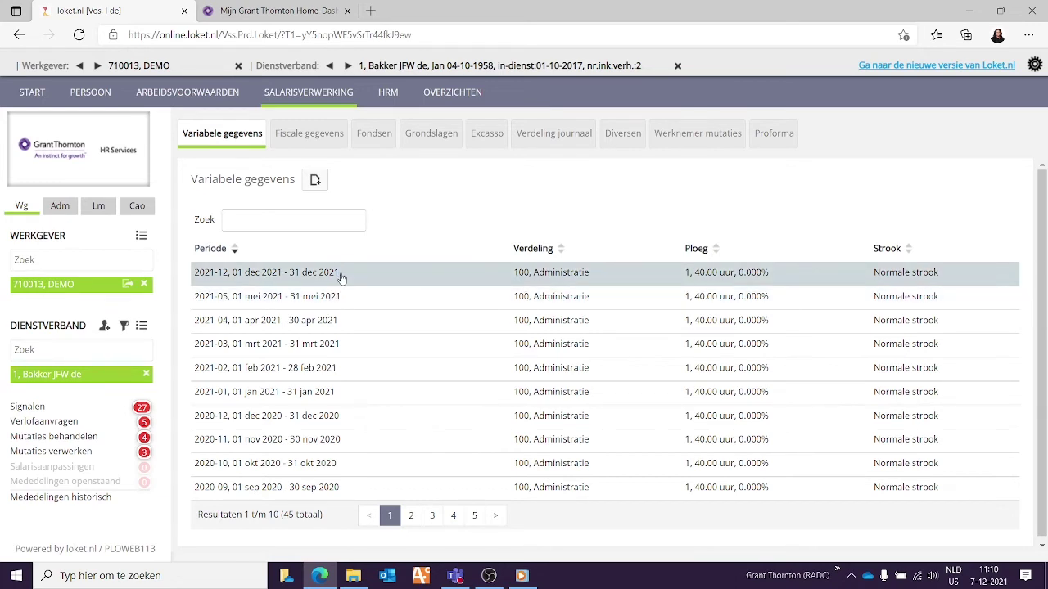
click(342, 276)
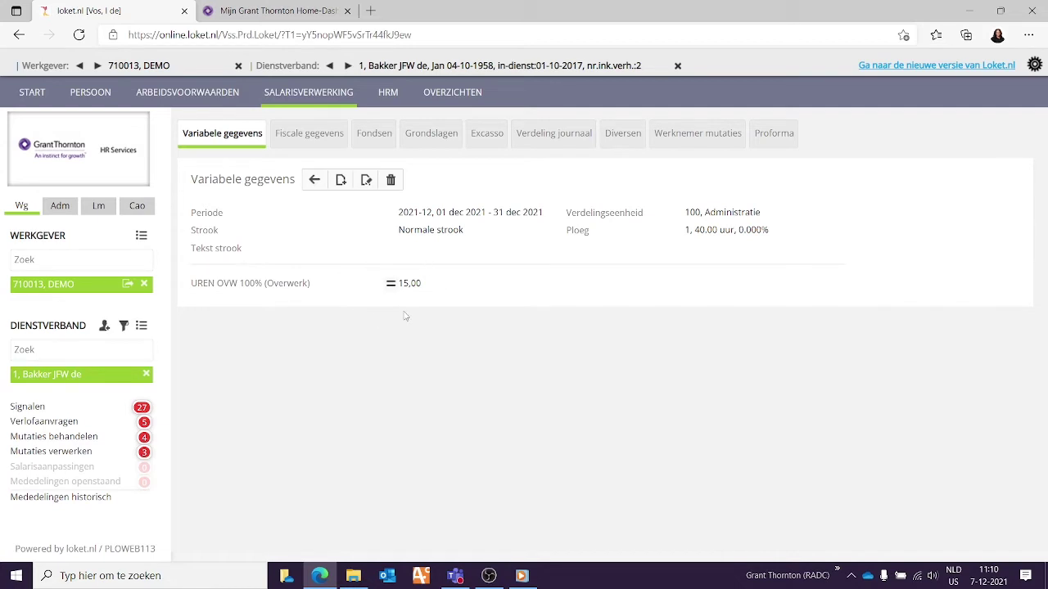
- Add the component INH.BEKEURING (Netto inhouding) with 35.00 to the employee's 2021-12 record, save it and return to the period list
click(366, 179)
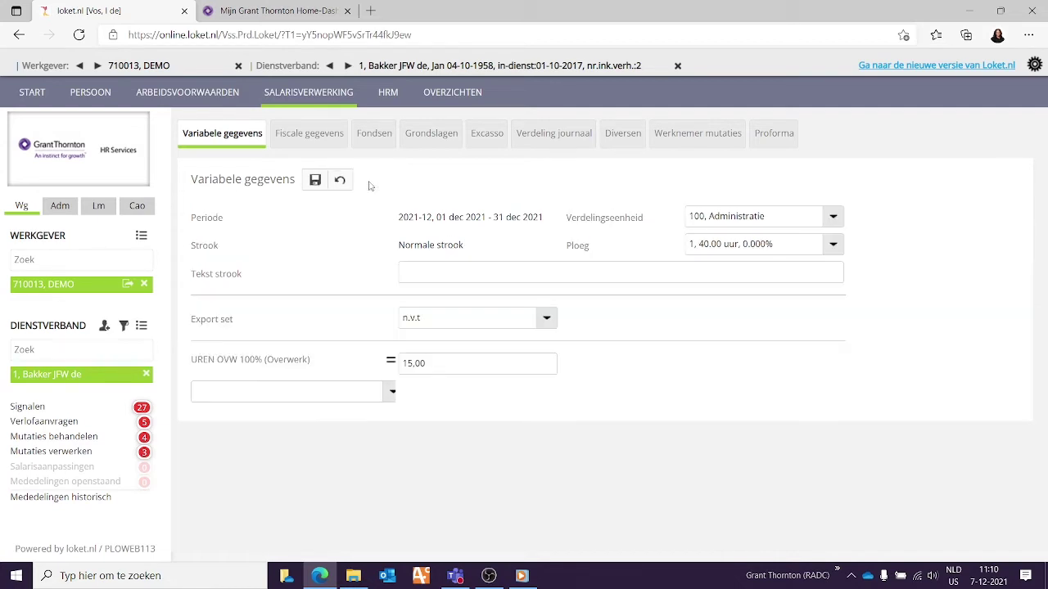
click(241, 391)
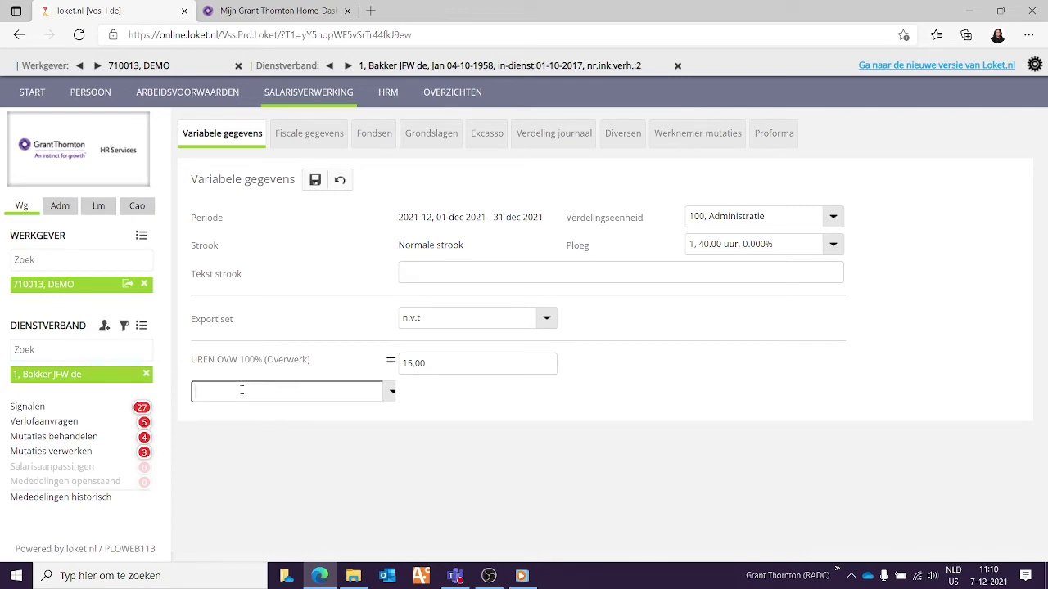
text(bekeu)
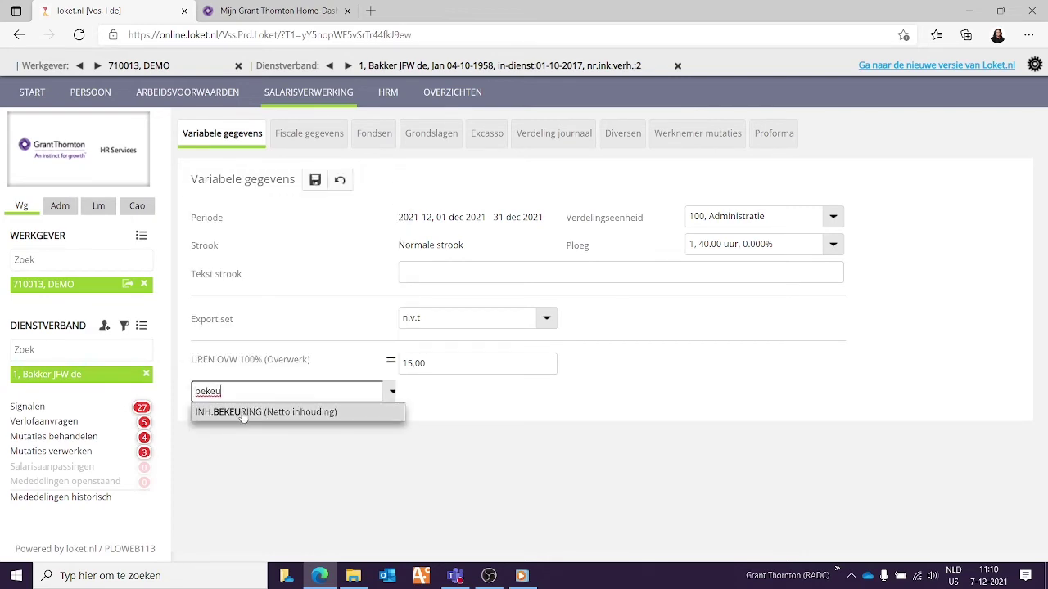
click(241, 412)
text(35)
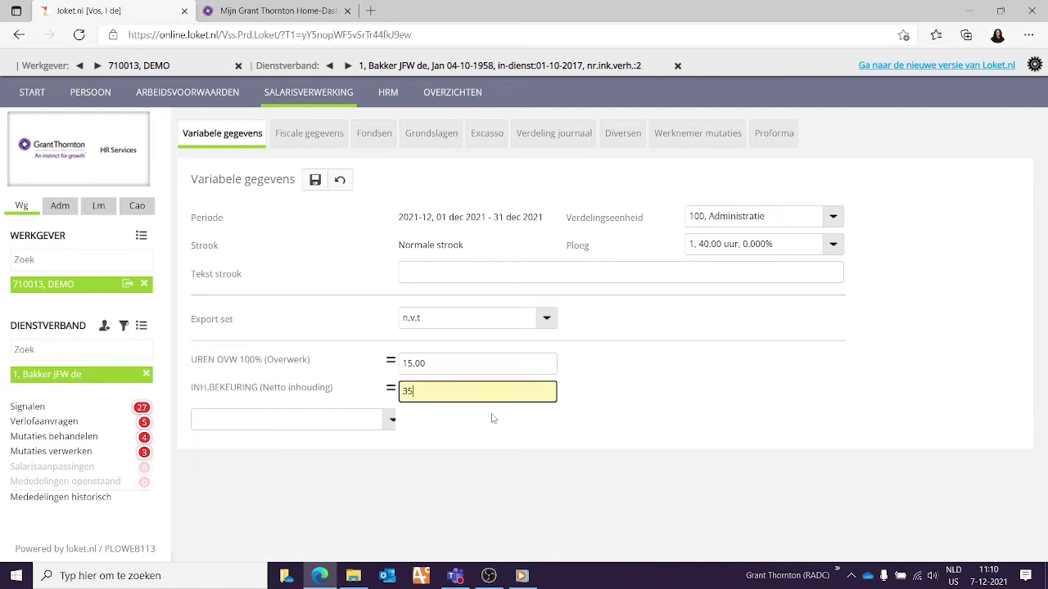
text(.00)
click(314, 179)
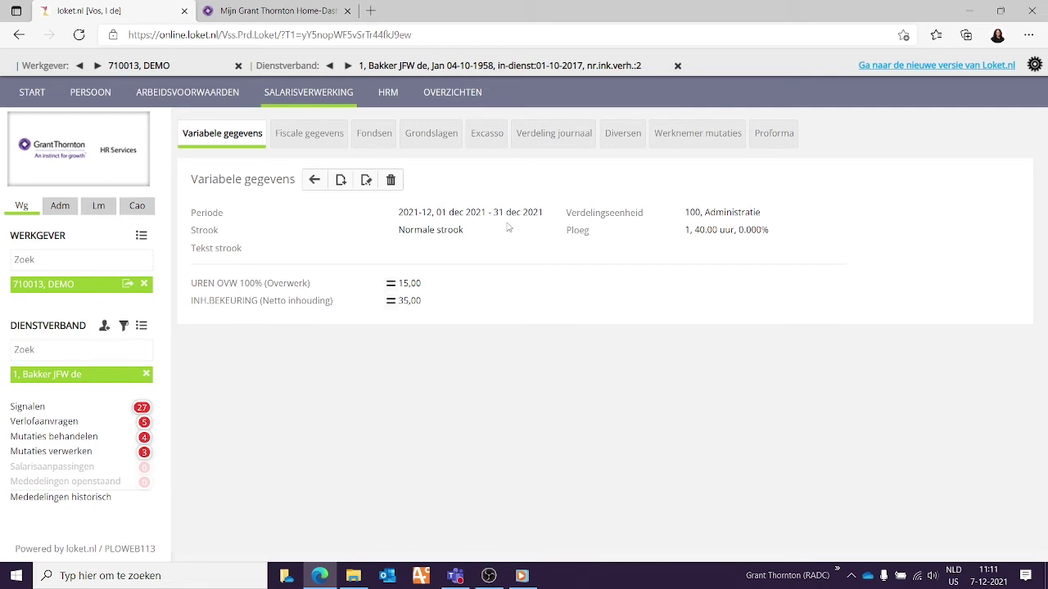
click(316, 181)
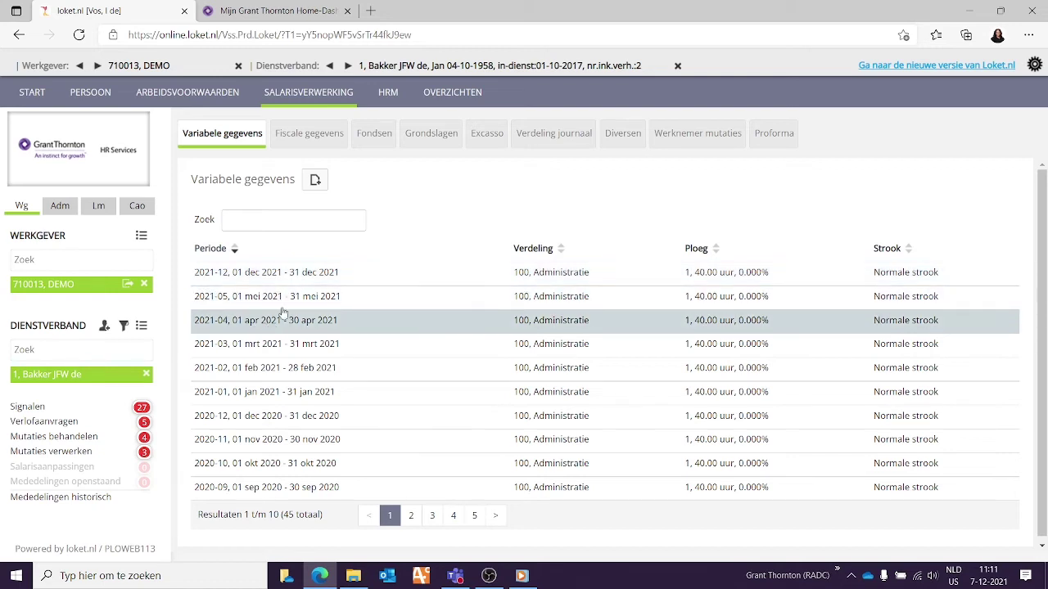
- Move two employment records ahead and save a new 2021-12 variable data record for that employee with UREN OVW 100% (Overwerk) set to 12.00
click(347, 66)
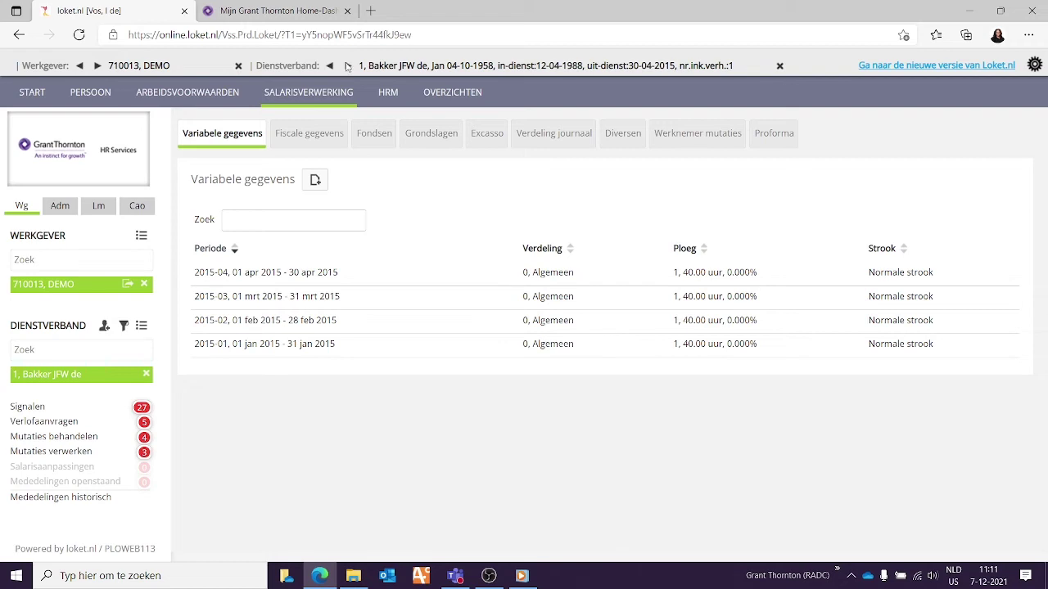
click(347, 65)
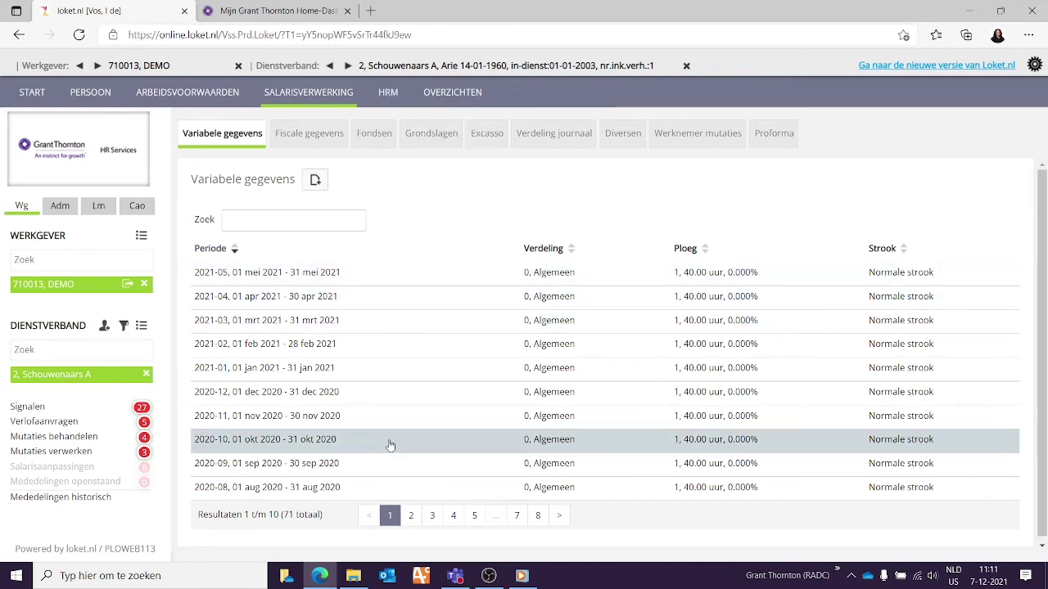
click(316, 182)
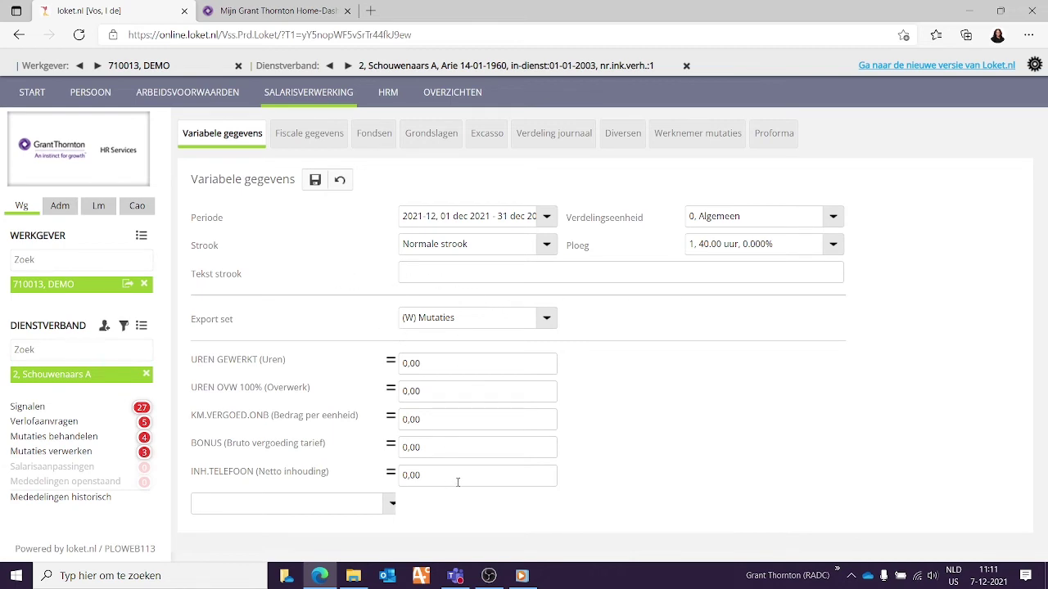
click(456, 392)
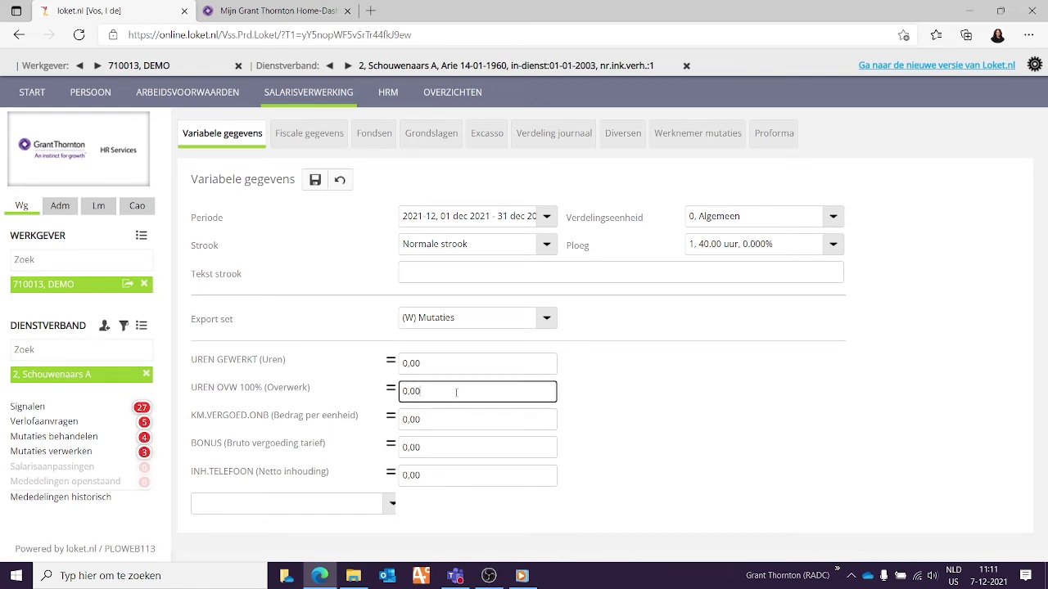
key(BackSpace)
key(BackSpace)
key(BackSpace)
text(12.00)
click(314, 180)
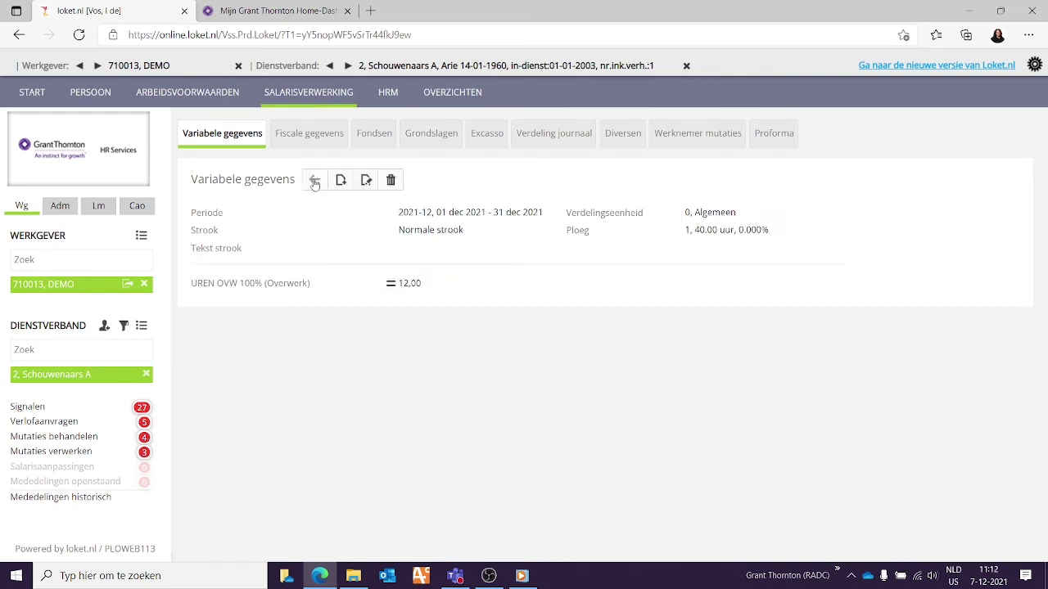
click(315, 182)
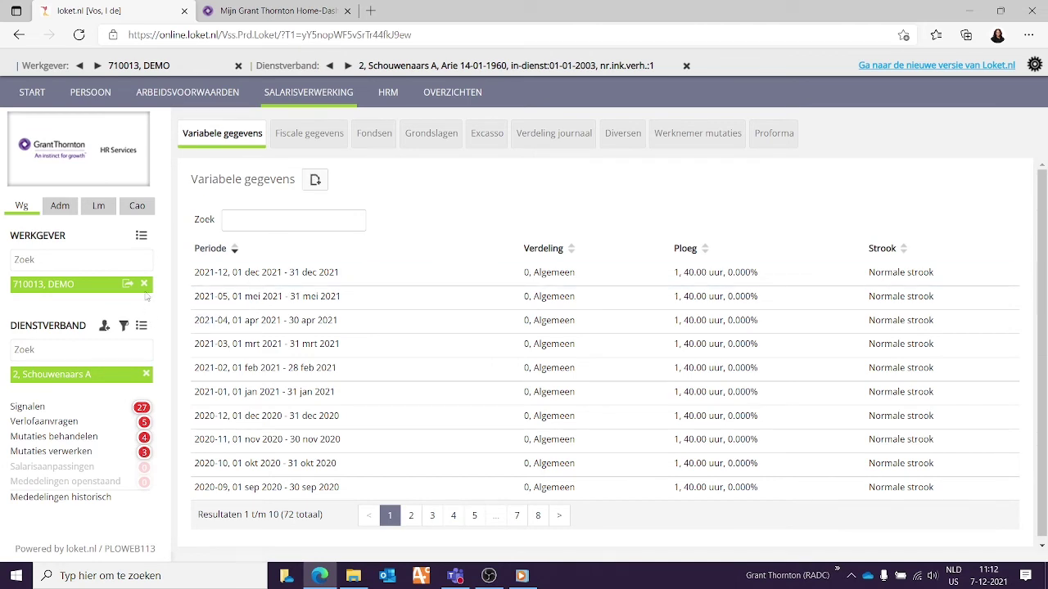
- Return to the DEMO employer level and open the Algemeen page of Salarisverwerking
click(77, 288)
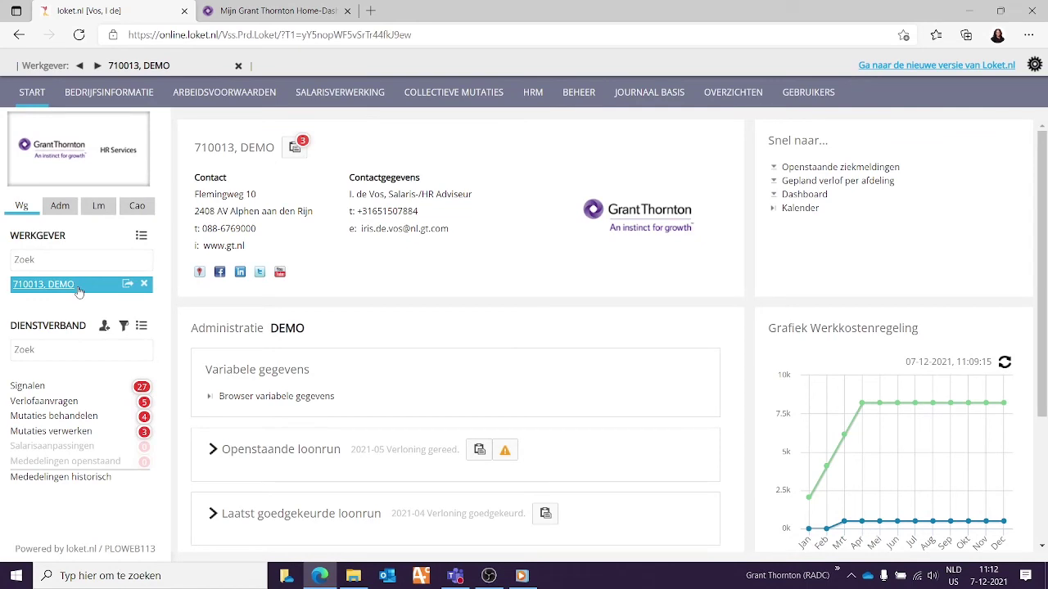
click(354, 97)
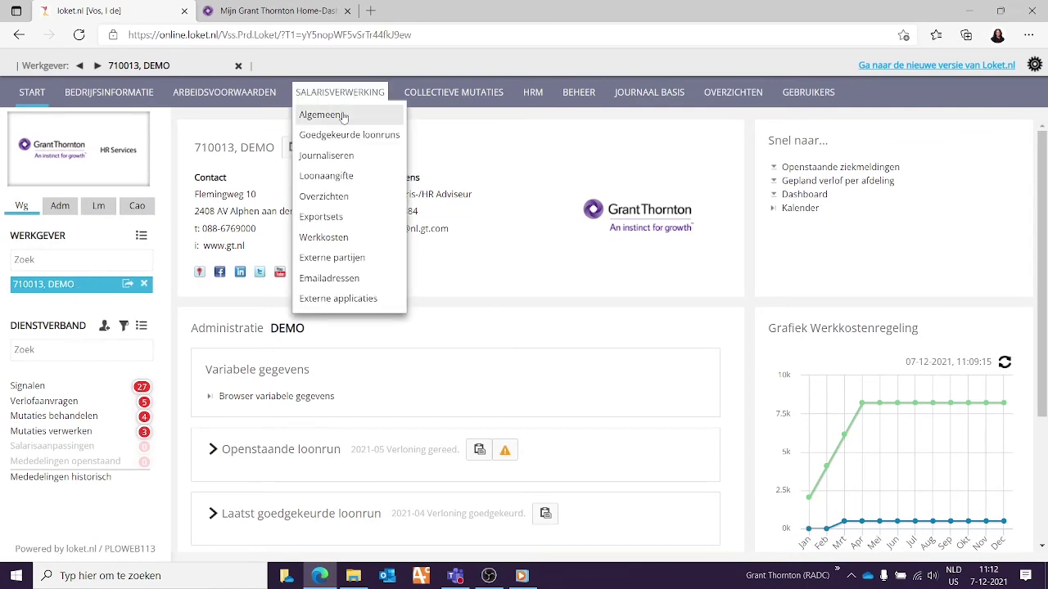
click(343, 115)
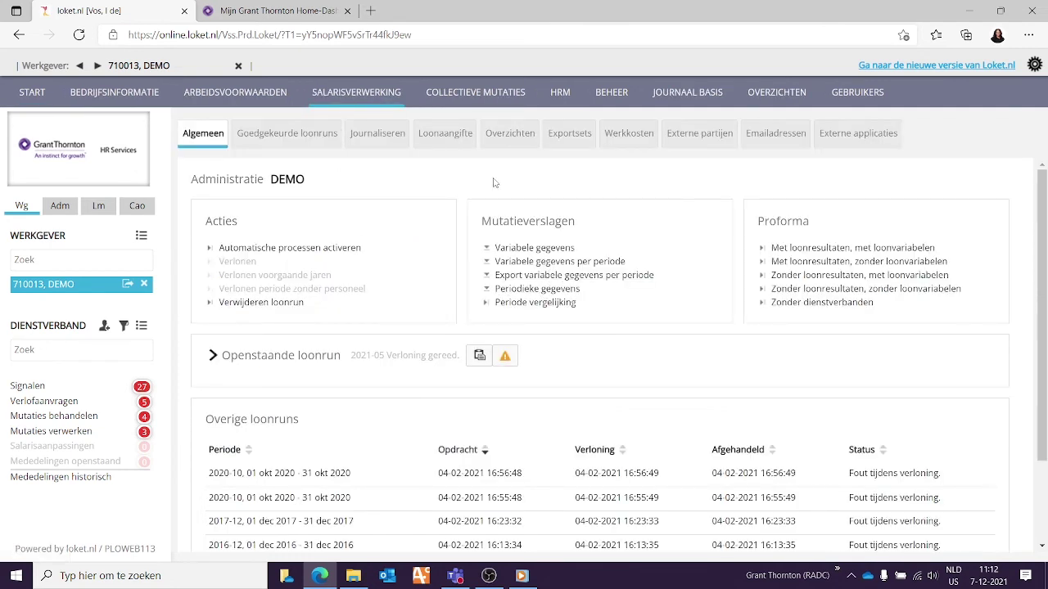
- Generate the mutation report Variabele gegevens per periode for period 2021-12 as a PDF
click(554, 267)
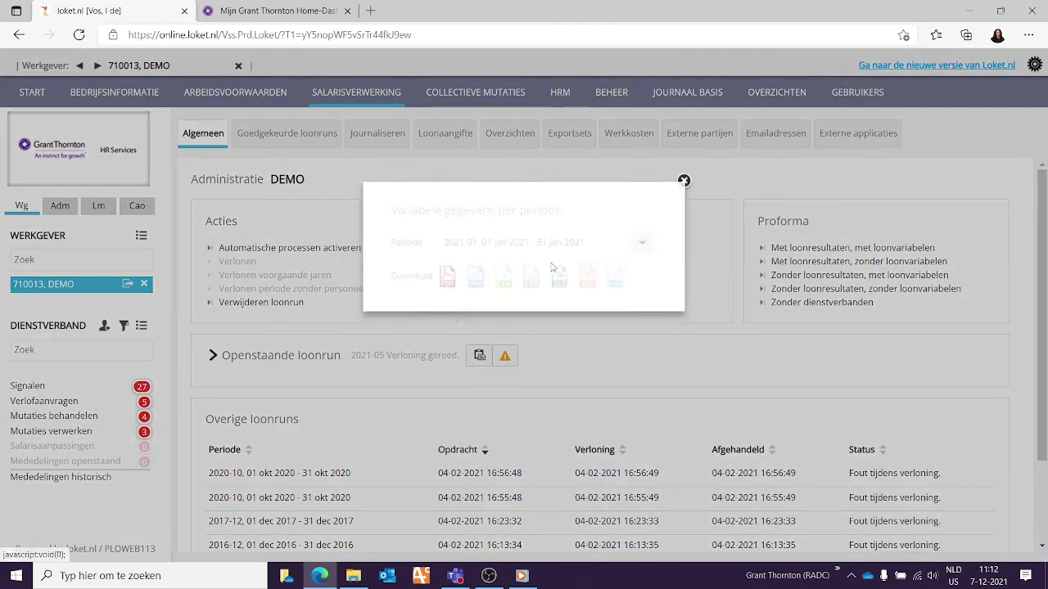
click(642, 244)
scroll(586, 451, down, 15)
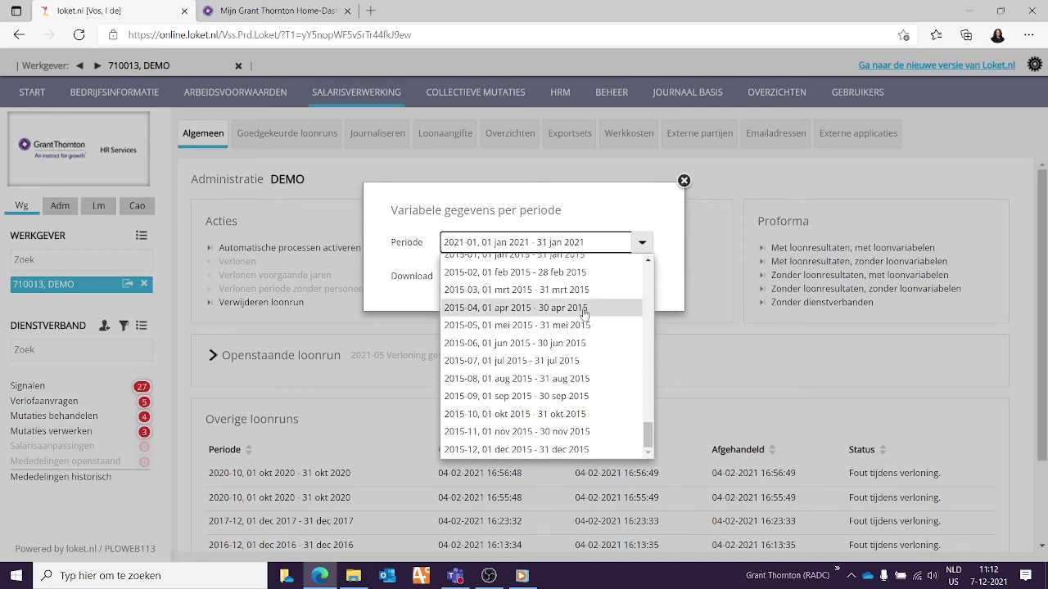
scroll(581, 310, up, 5)
scroll(583, 313, up, 7)
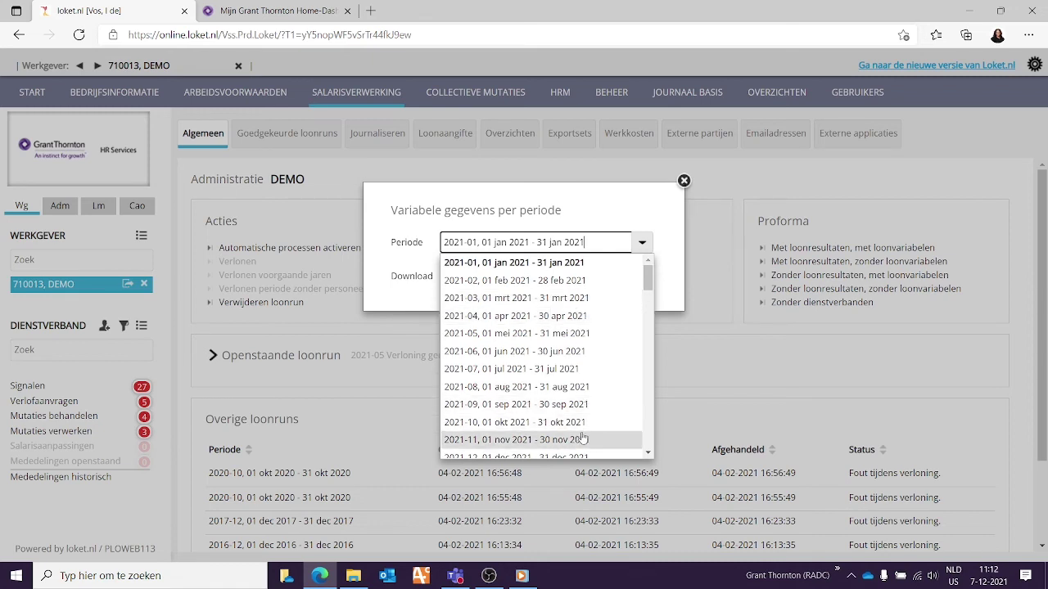
scroll(580, 406, down, 1)
click(580, 401)
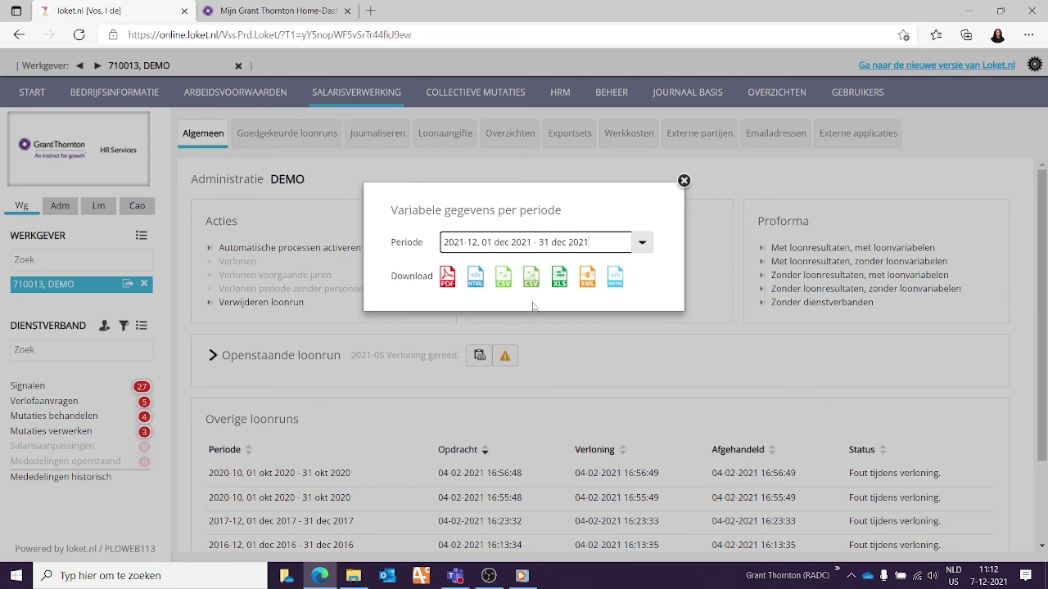
click(448, 278)
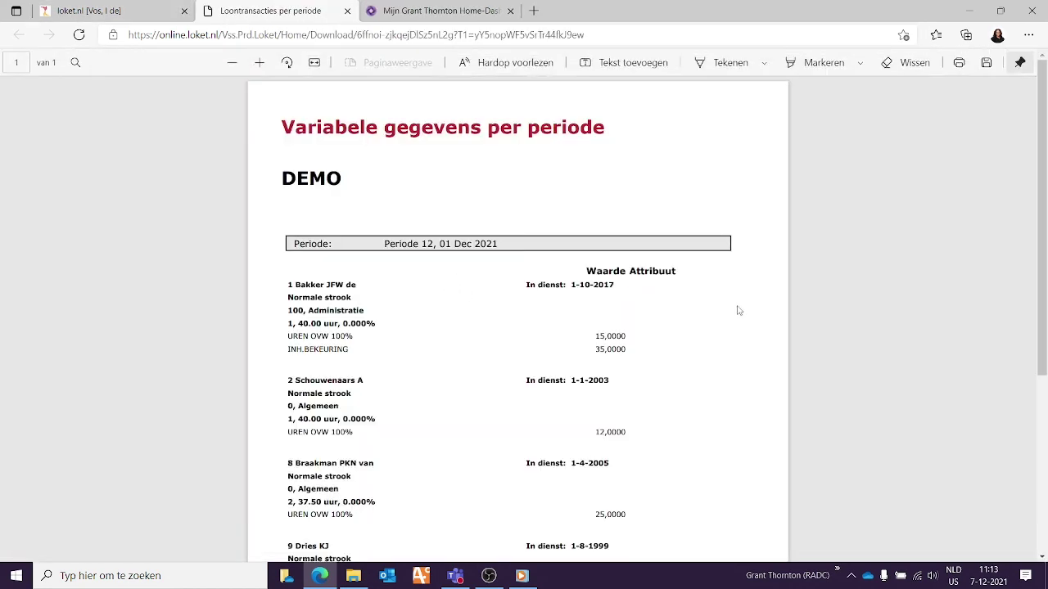
- Review the entered components per employee and the totals in the Variabele gegevens per periode report, and close it
scroll(733, 301, down, 1)
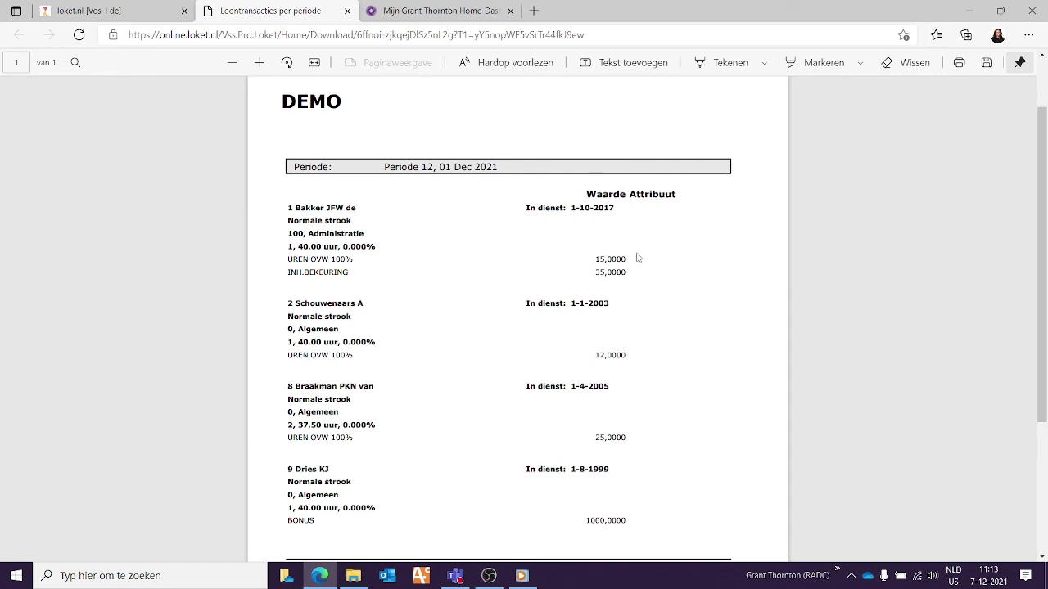
scroll(645, 284, down, 2)
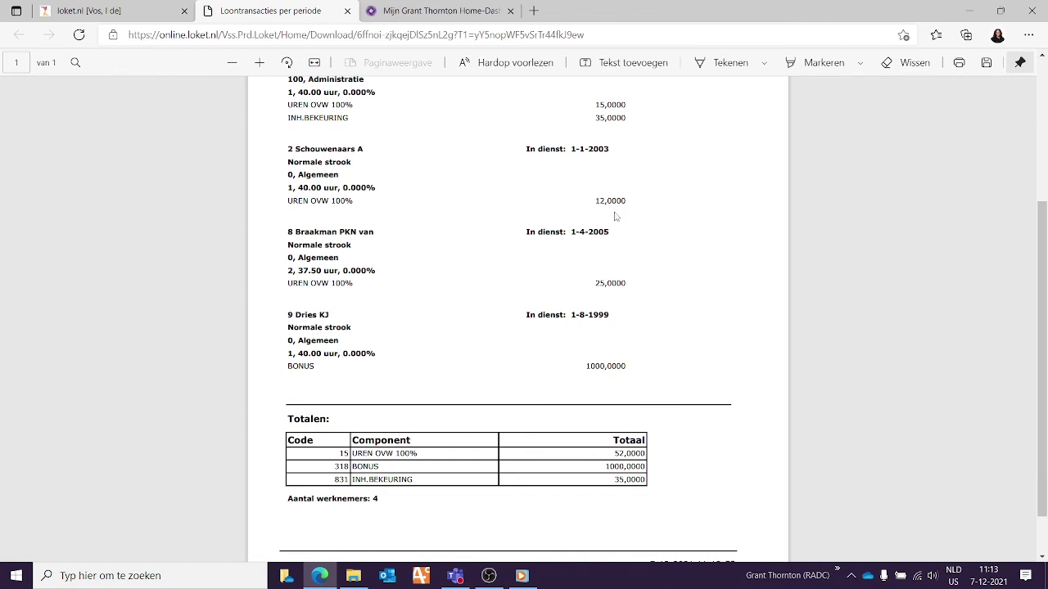
scroll(615, 216, down, 1)
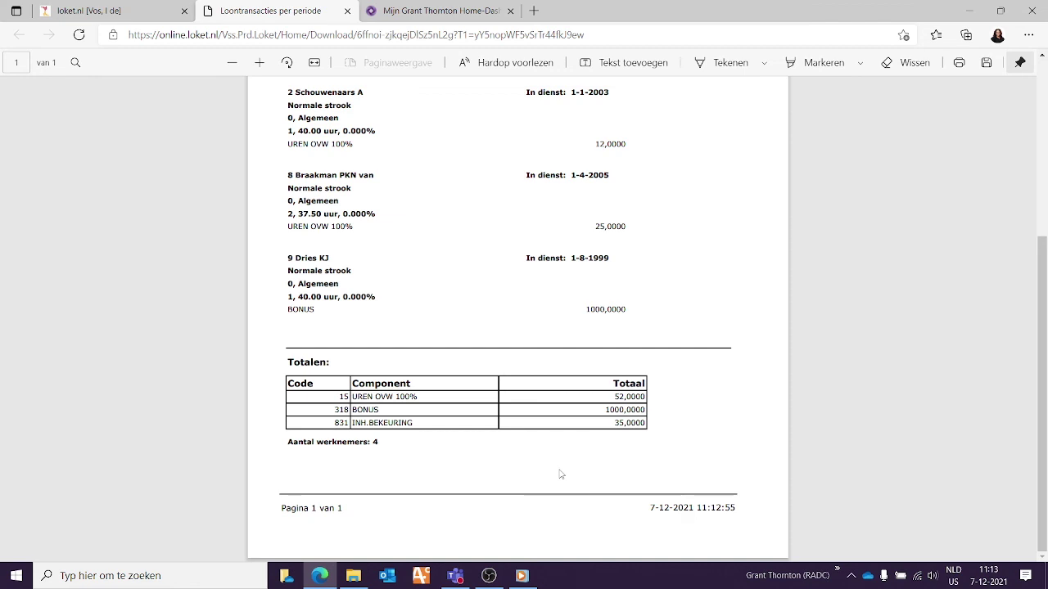
scroll(561, 475, up, 5)
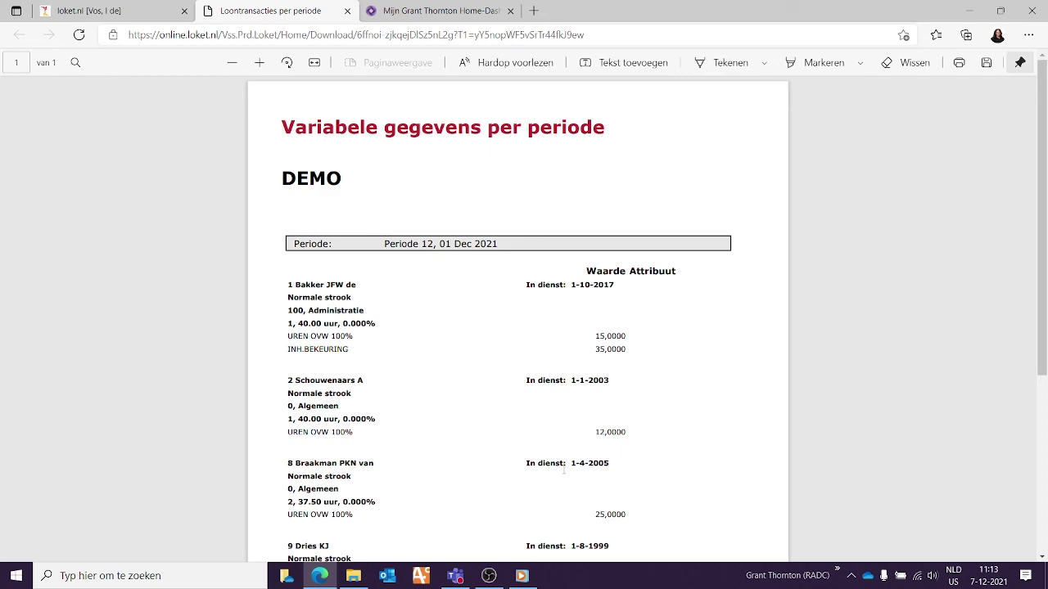
click(347, 11)
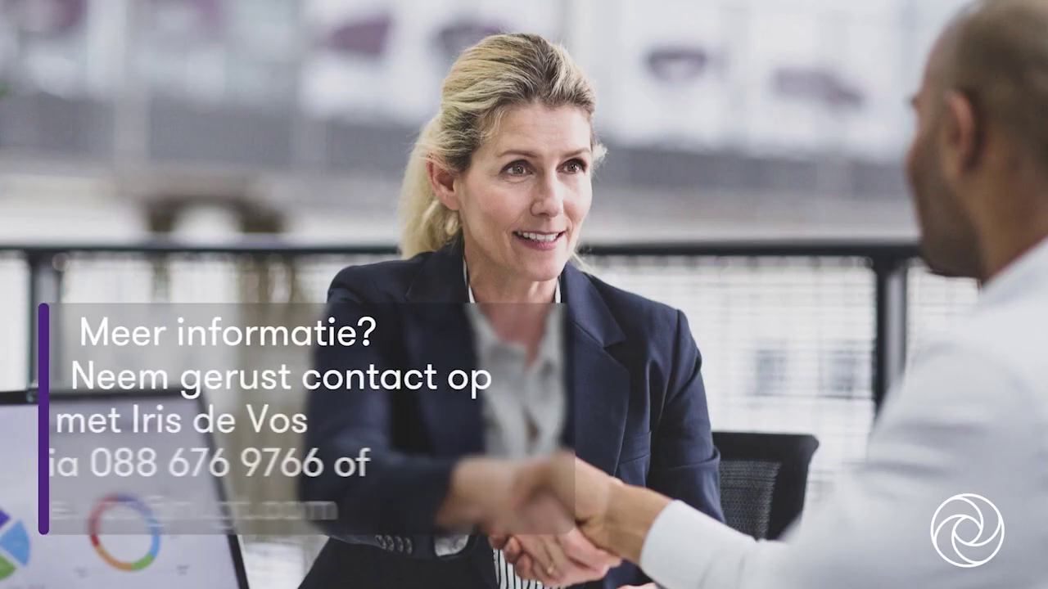